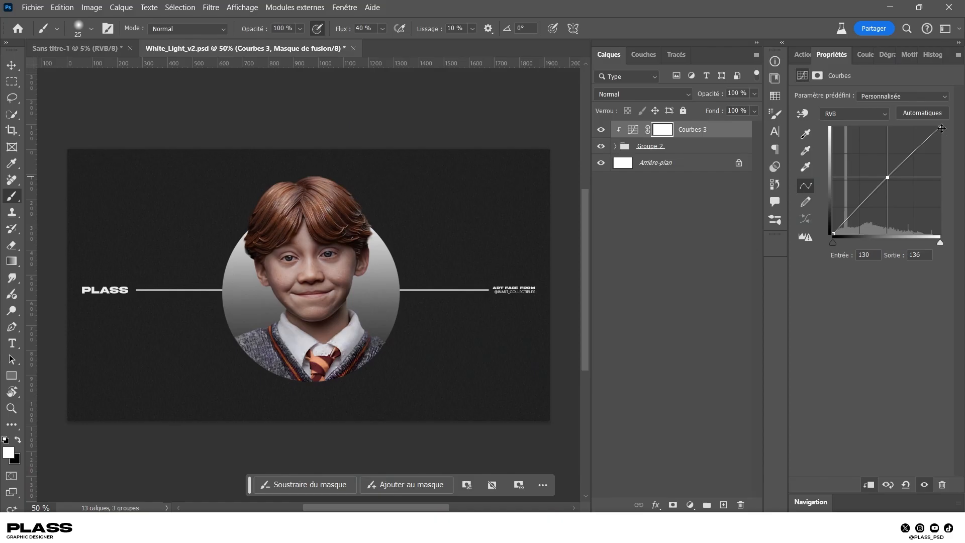
- Lower the Red channel's white point on the Courbes 3 curve to an output of 241
mouse_move(941, 128)
mouse_down()
mouse_move(927, 128)
mouse_move(940, 128)
mouse_up()
click(855, 115)
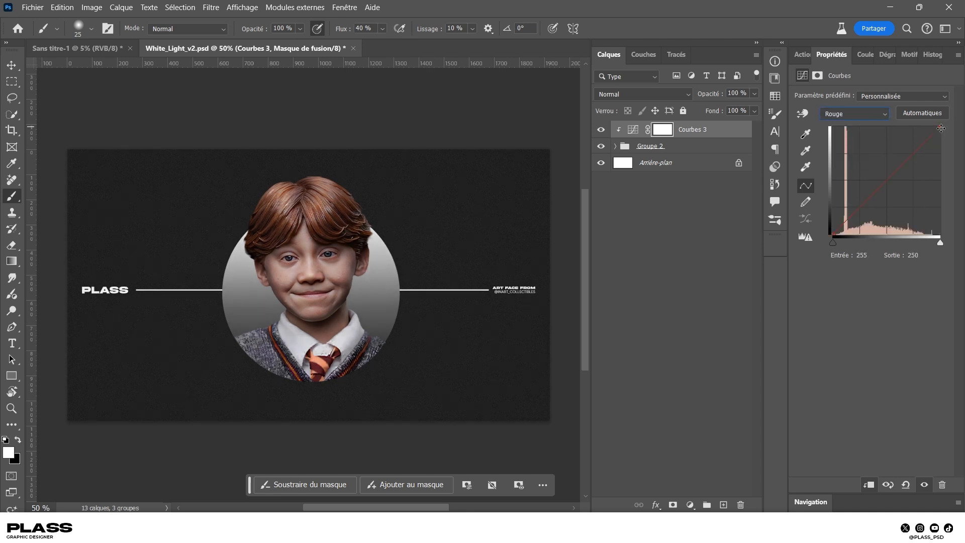
drag(956, 170, 954, 135)
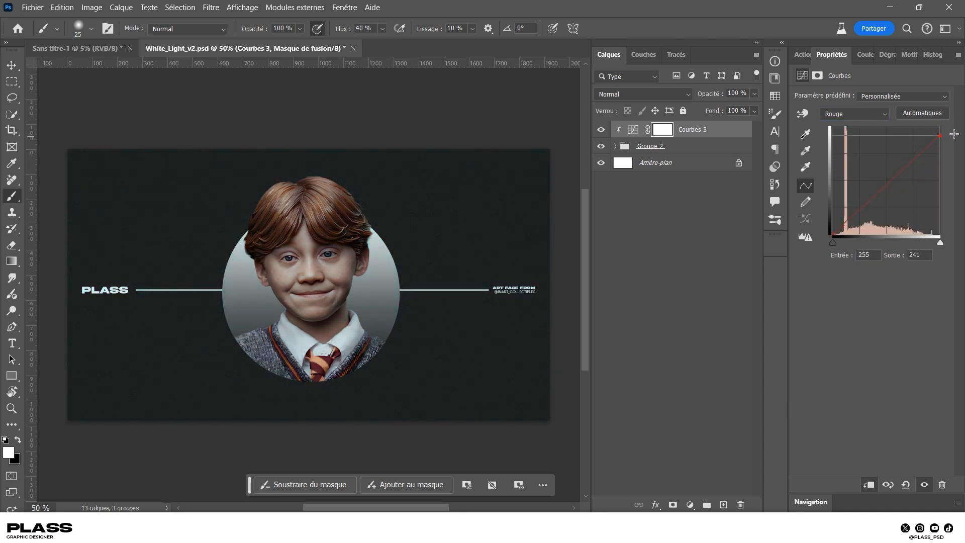
click(854, 163)
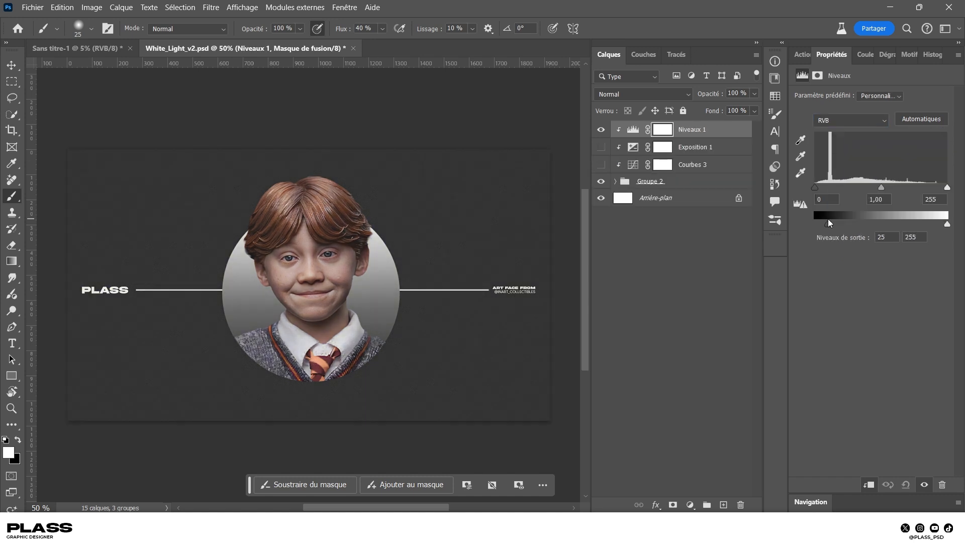
- Adjust the white output level and the midtone slider of the Niveaux 1 adjustment
mouse_move(946, 224)
mouse_down()
mouse_move(936, 226)
mouse_move(963, 220)
mouse_up()
drag(882, 192, 908, 189)
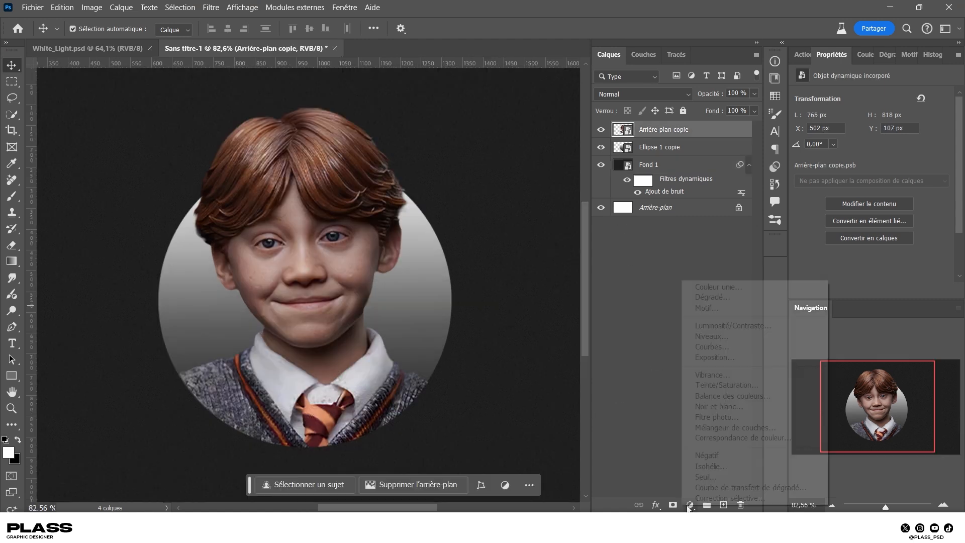
- Add a Curves adjustment above the Arrière-plan copie portrait and pull its RGB curve down to darken the portrait strongly
click(704, 346)
drag(939, 126, 910, 218)
click(865, 226)
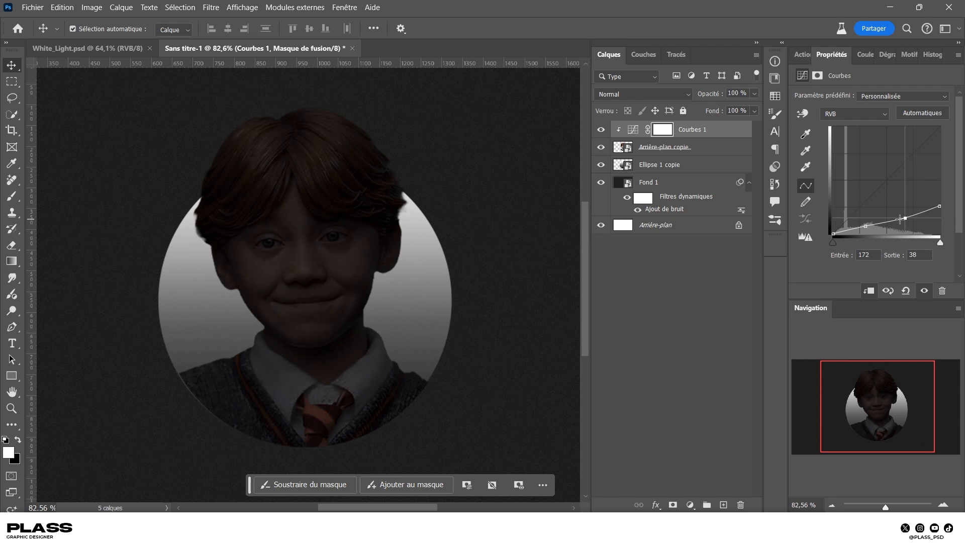
- Tint the darkened portrait by lowering the Green channel's white point on the Courbes 1 curve
click(851, 115)
click(845, 127)
key(alt+4)
drag(938, 129, 949, 153)
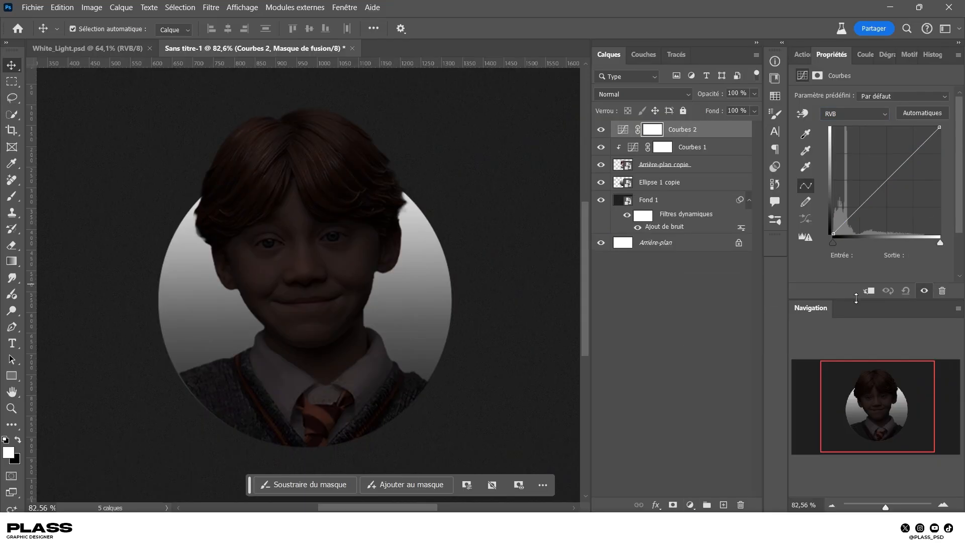
- Brighten the portrait with a steep RGB curve on Courbes 2, raising the black point and moving the white point to input 130
drag(921, 125, 883, 125)
drag(857, 183, 840, 169)
drag(832, 232, 832, 220)
click(883, 125)
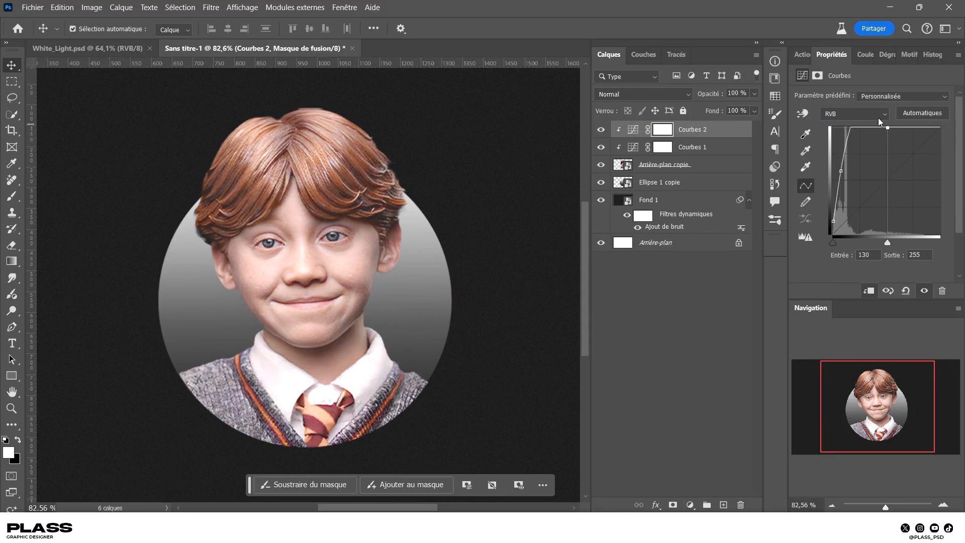
- Invert the Courbes 2 mask to black and switch to the Brush tool with white as the foreground colour
key(ctrl+i)
key(x)
key(b)
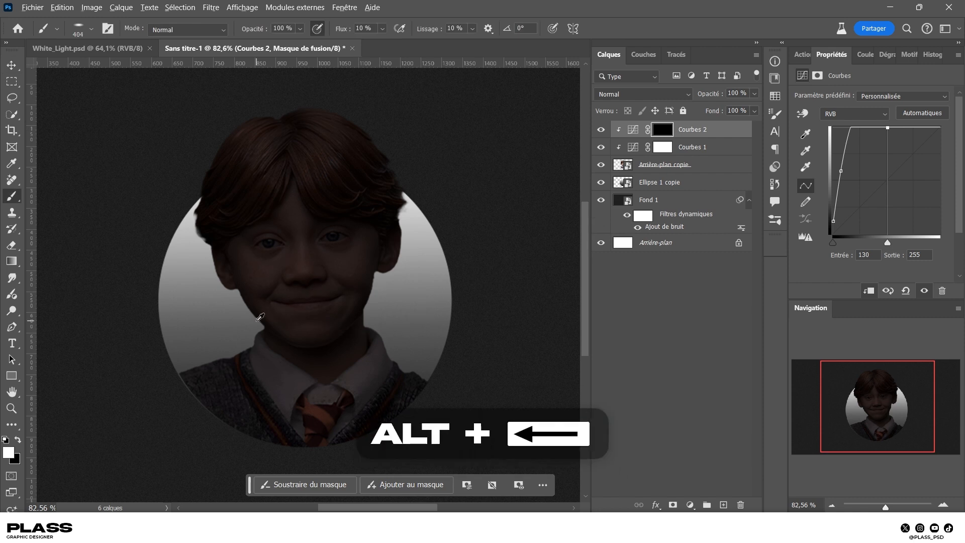
- Make the flattened brush tip round and reduce its size to 75 px
scroll(256, 321, up, 2)
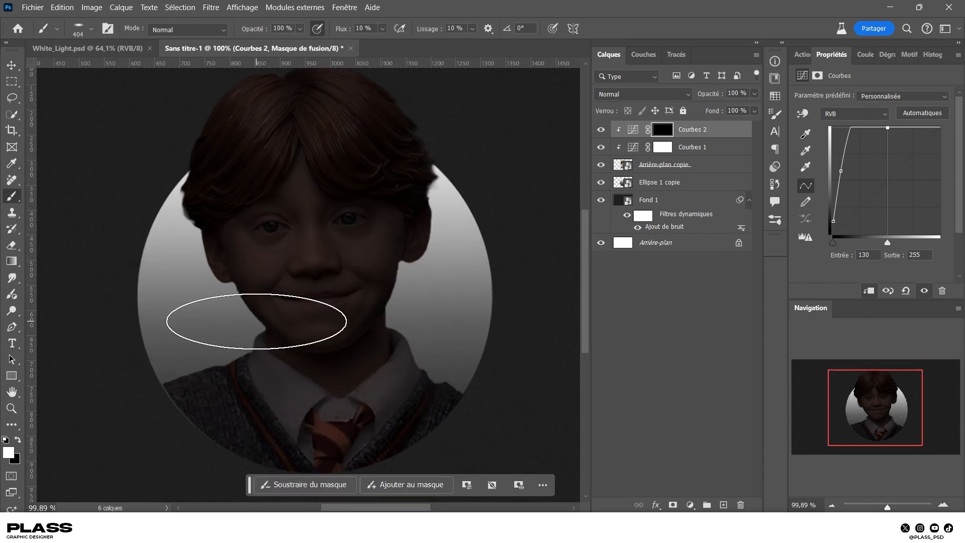
right_click(244, 156)
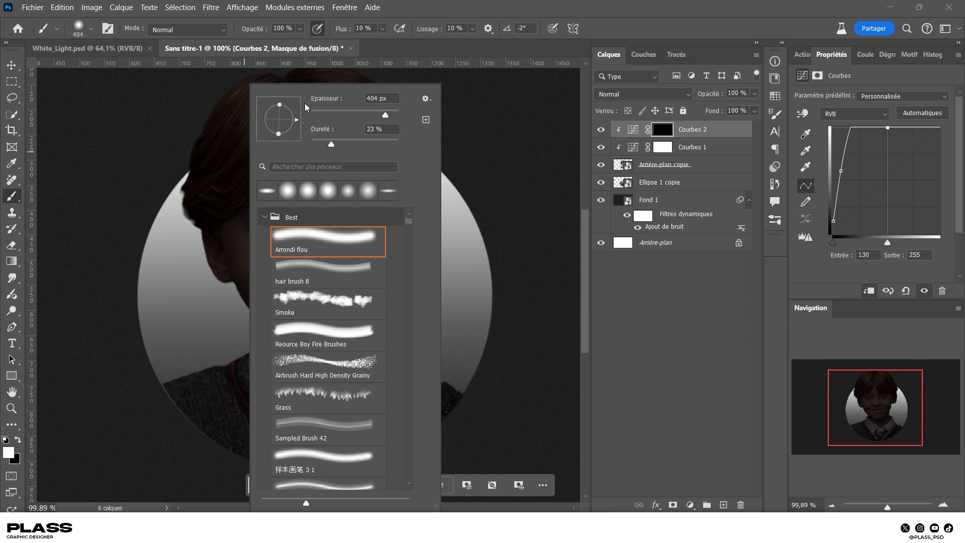
drag(229, 256, 126, 294)
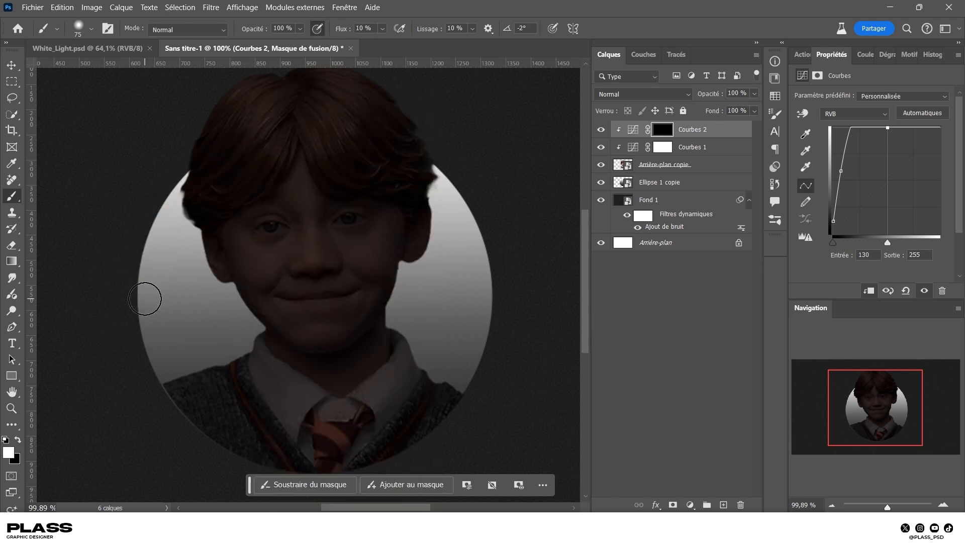
- Paint rim light along the jaw and cheek on the Courbes 2 mask with a flattened, angled soft brush, and refine its edge
scroll(215, 312, up, 2)
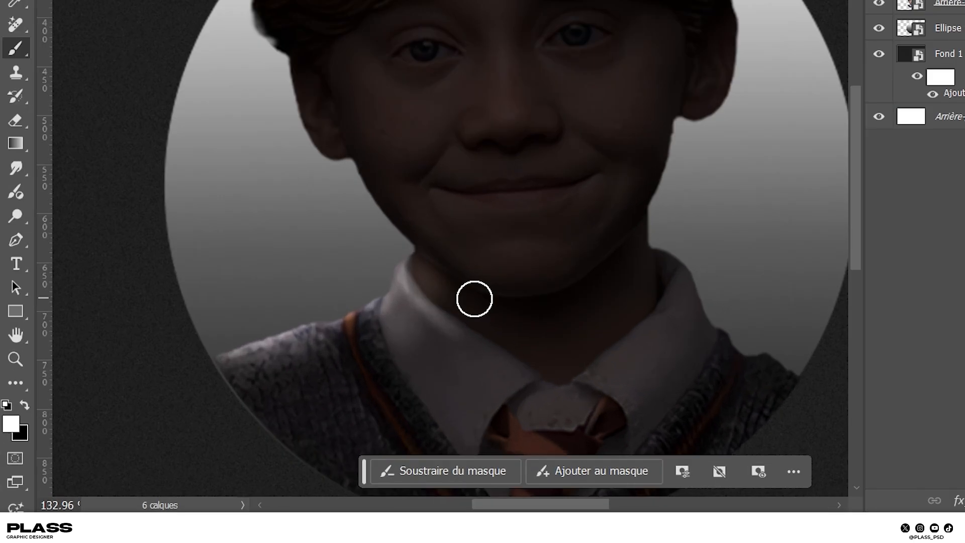
key(x)
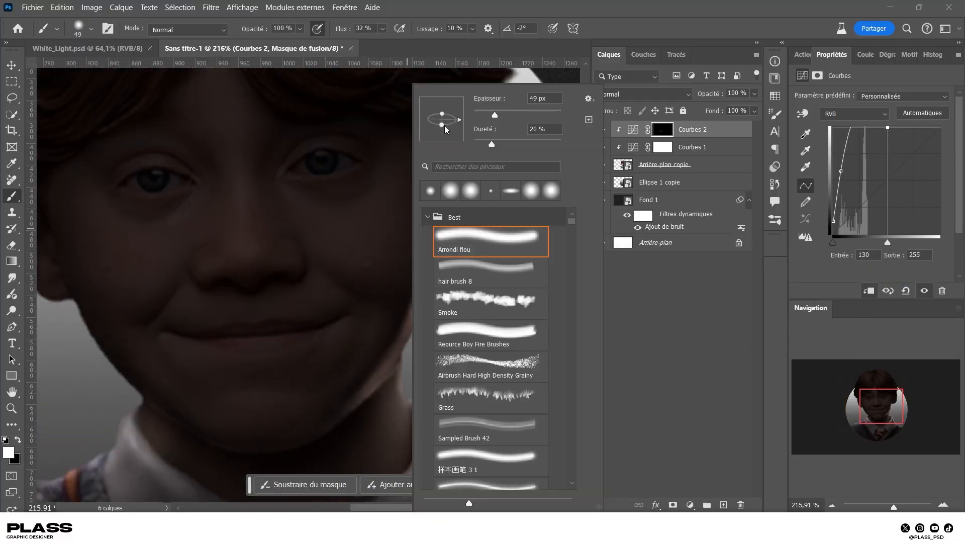
key(Return)
right_click(384, 173)
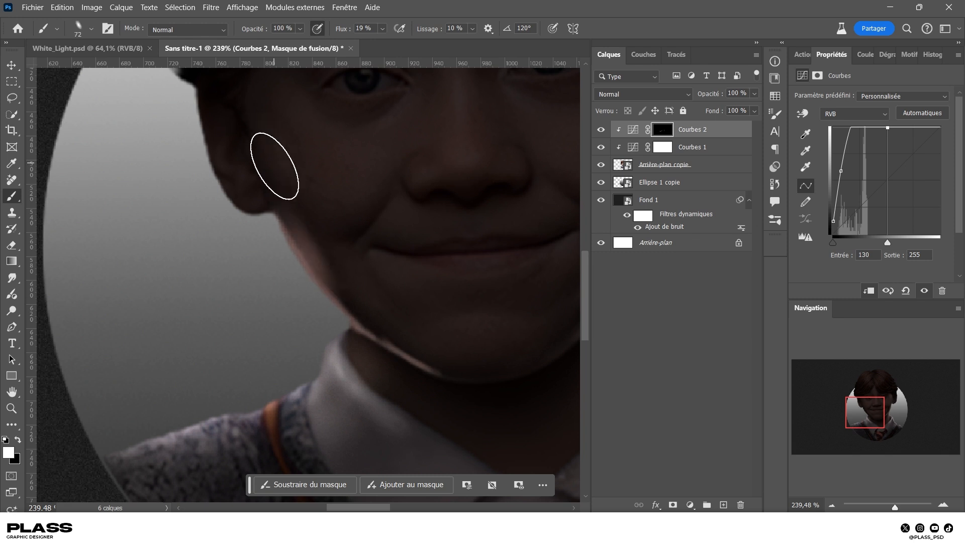
drag(274, 166, 326, 279)
key(x)
drag(432, 359, 380, 312)
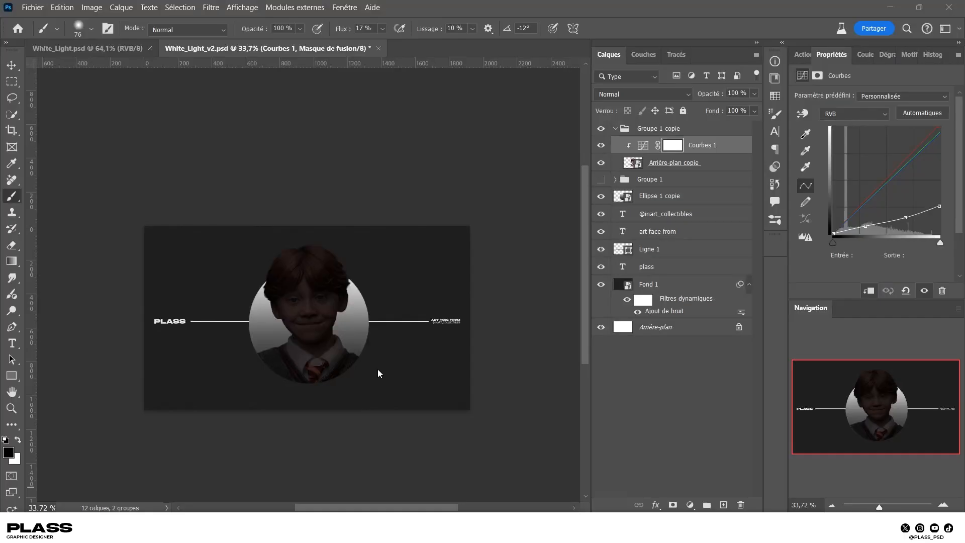
- Paint on the Courbes 1 mask with a small soft brush to reveal light on the ear and jaw edge at the image's left
scroll(376, 370, up, 3)
click(672, 146)
key(x)
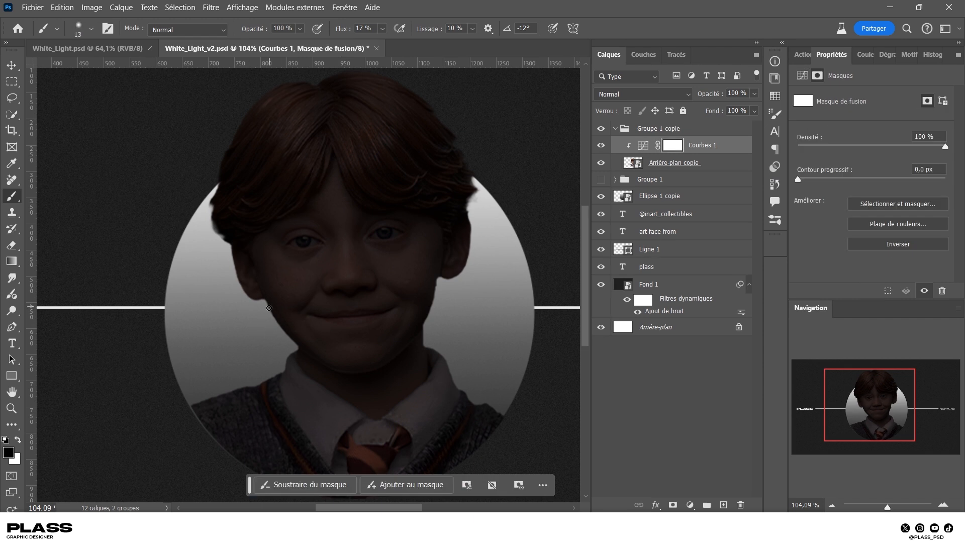
key(x)
key(bracketleft)
key(bracketleft)
key(bracketleft)
scroll(251, 298, up, 5)
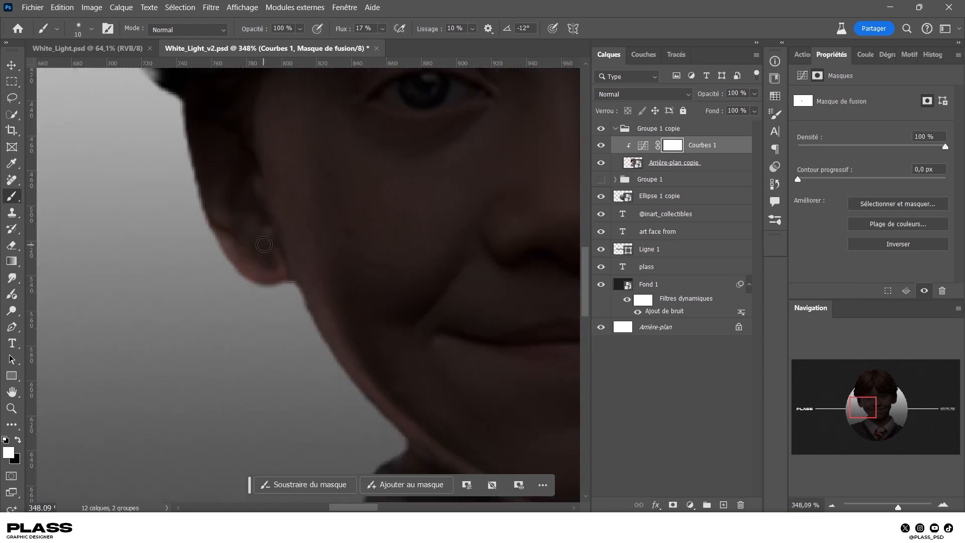
key(bracketleft)
- Refine the lit edge along the lower jaw toward the chin on the Courbes 1 mask
scroll(302, 314, down, 5)
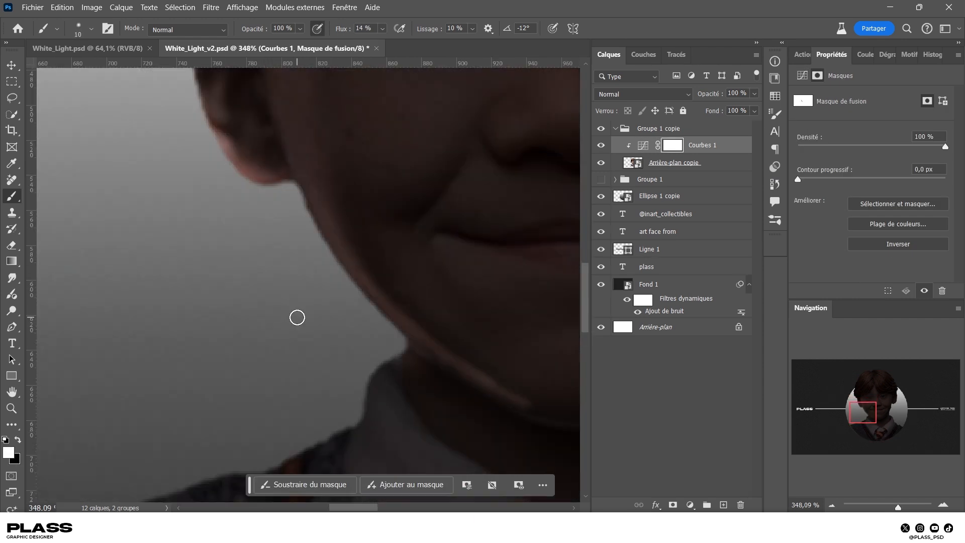
scroll(301, 322, right, 4)
key(x)
key(bracketleft)
- Reveal soft light around the opposite ear and jaw on the Courbes 1 mask with a brush of about 28 px
scroll(263, 291, down, 2)
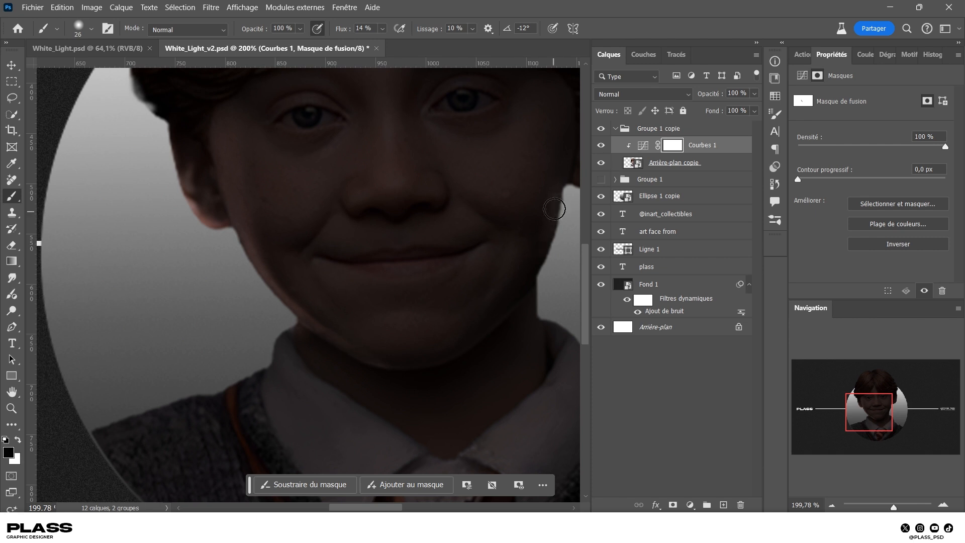
key(bracketleft)
scroll(538, 181, up, 2)
scroll(520, 154, right, 3)
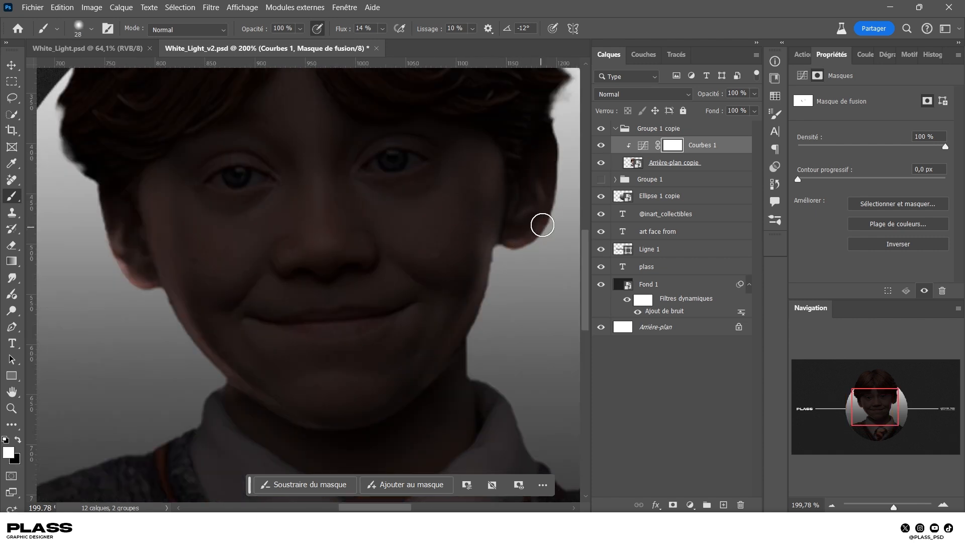
scroll(193, 400, down, 2)
mouse_move(266, 327)
mouse_down()
mouse_move(225, 323)
mouse_move(210, 328)
mouse_move(208, 354)
mouse_move(86, 367)
mouse_up()
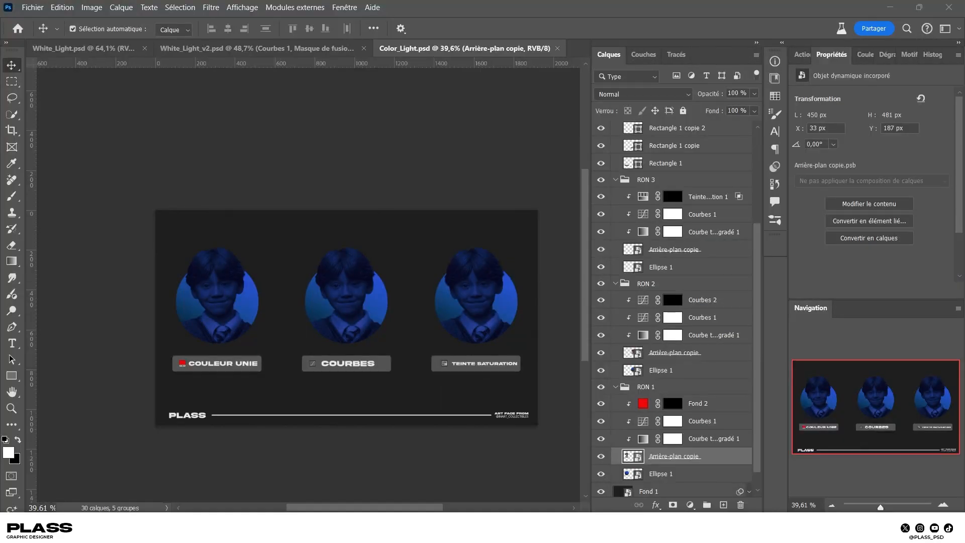
- Paint red light onto the cheek and jaw of the COULEUR UNIE portrait using the Fond 2 mask in group RON 1
scroll(224, 310, up, 9)
scroll(228, 312, down, 1)
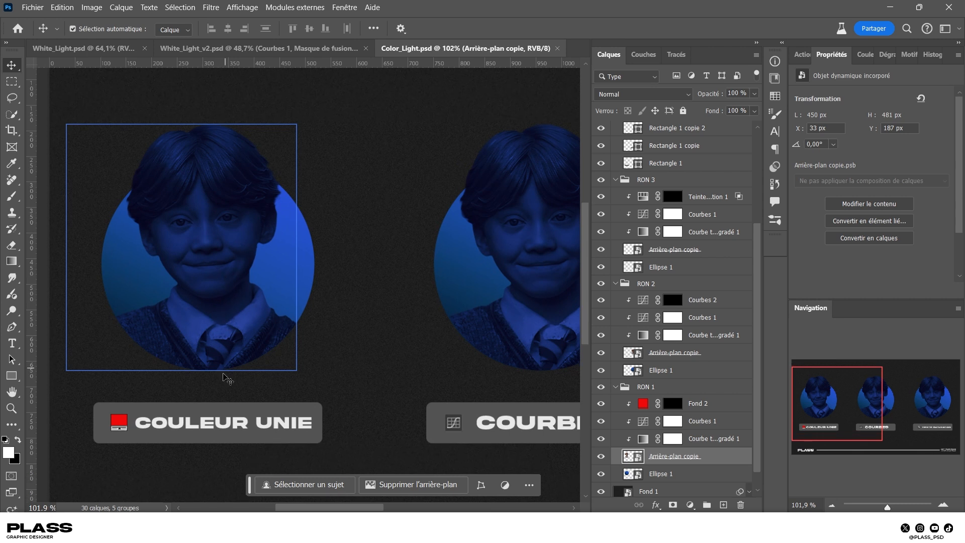
click(643, 403)
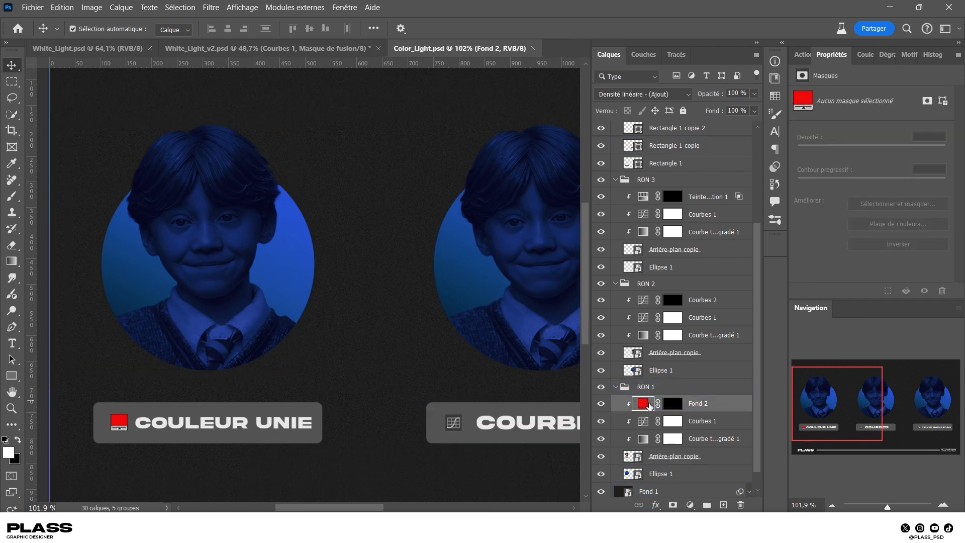
click(673, 403)
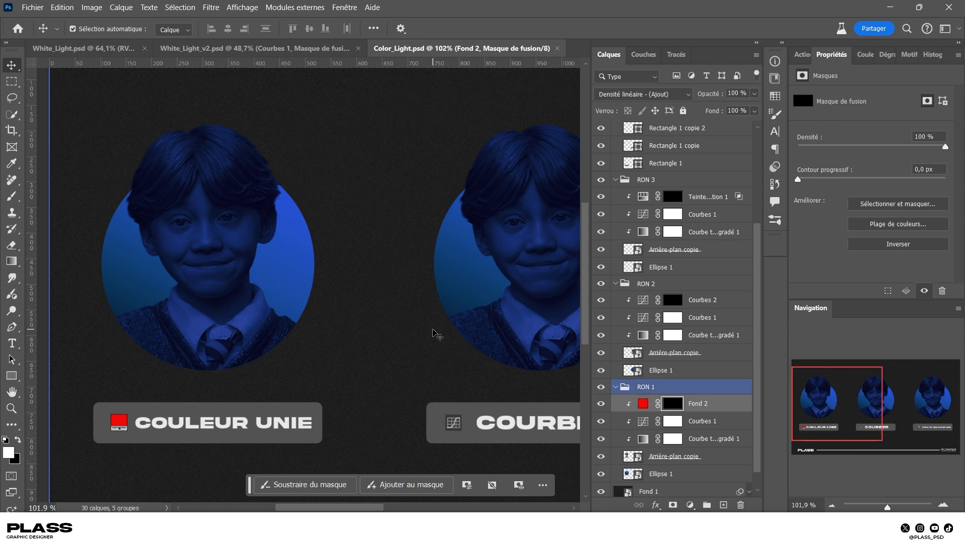
scroll(223, 285, up, 2)
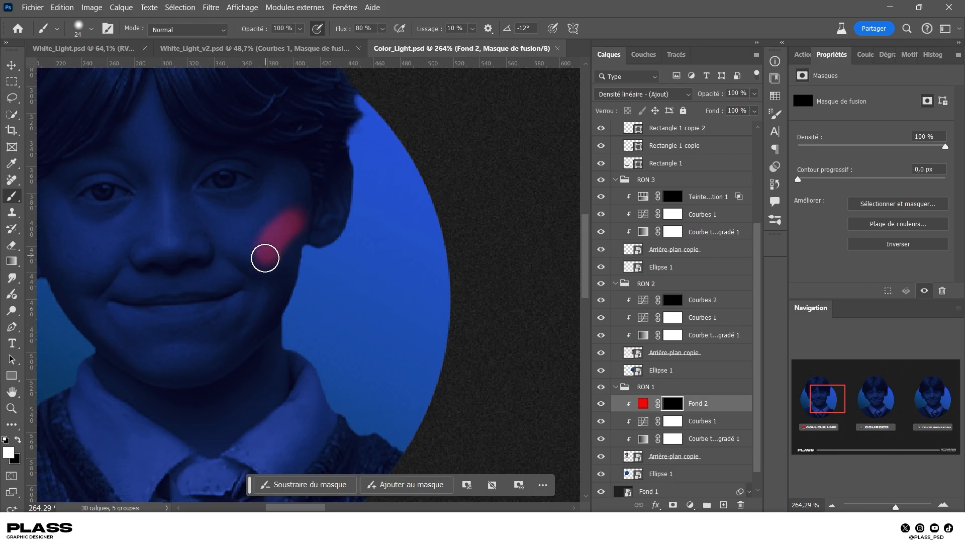
key(bracketright)
key(bracketright)
key(bracketright)
drag(238, 345, 291, 232)
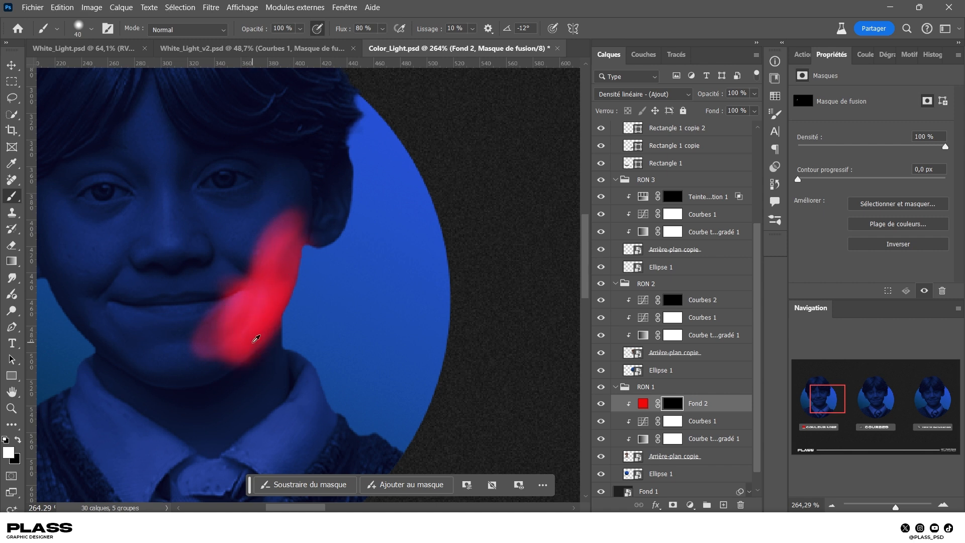
- Extend the red light over the chin edge, neck, collar, shoulder and temple with a larger brush on the Fond 2 mask
key(bracketright)
key(bracketright)
key(bracketright)
mouse_move(155, 379)
mouse_down()
mouse_move(236, 368)
mouse_move(252, 397)
mouse_up()
drag(306, 374, 395, 453)
drag(281, 160, 254, 266)
- Split the dark end of Fond 2's underlying-layer blend range to 0 / 30 and fine-tune the blend sliders
double_click(723, 407)
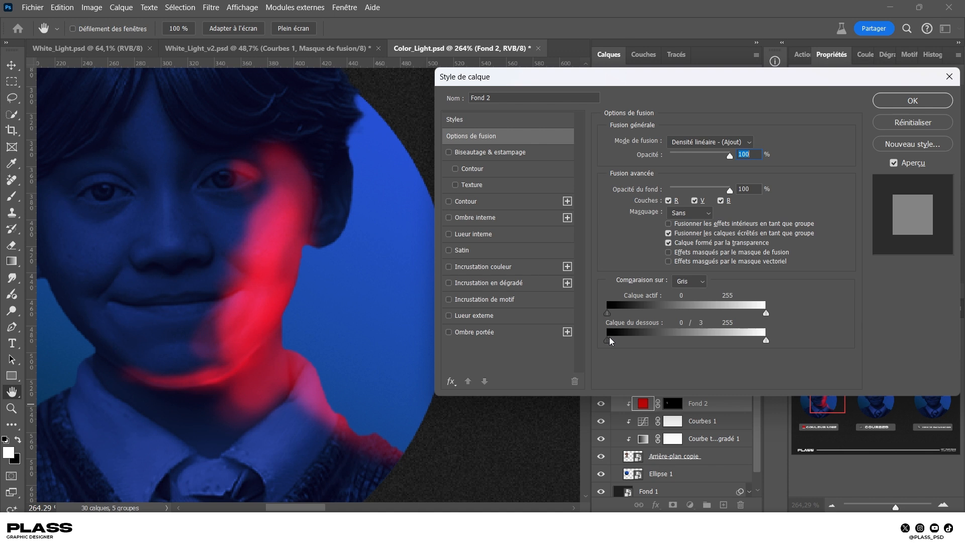
drag(610, 341, 626, 339)
drag(625, 335, 627, 335)
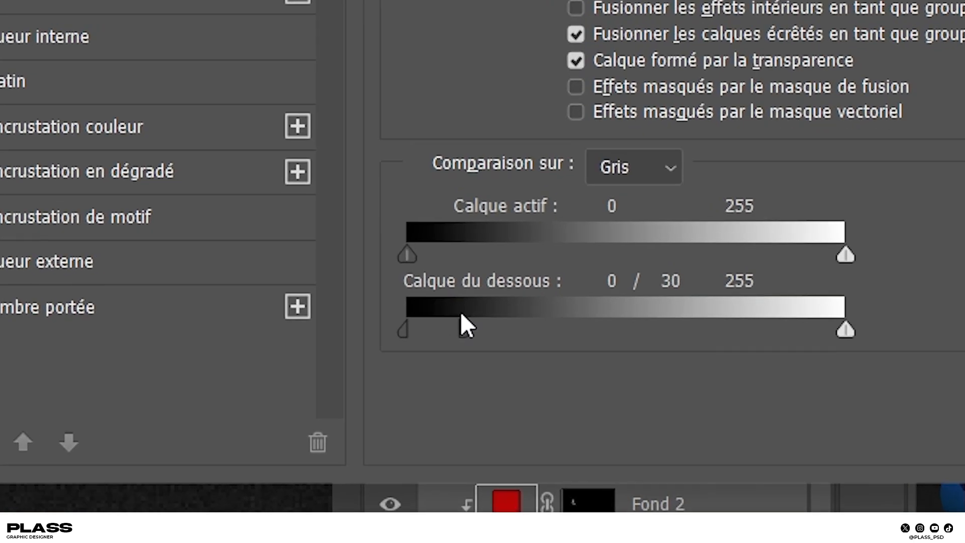
drag(849, 326, 451, 329)
drag(544, 335, 508, 336)
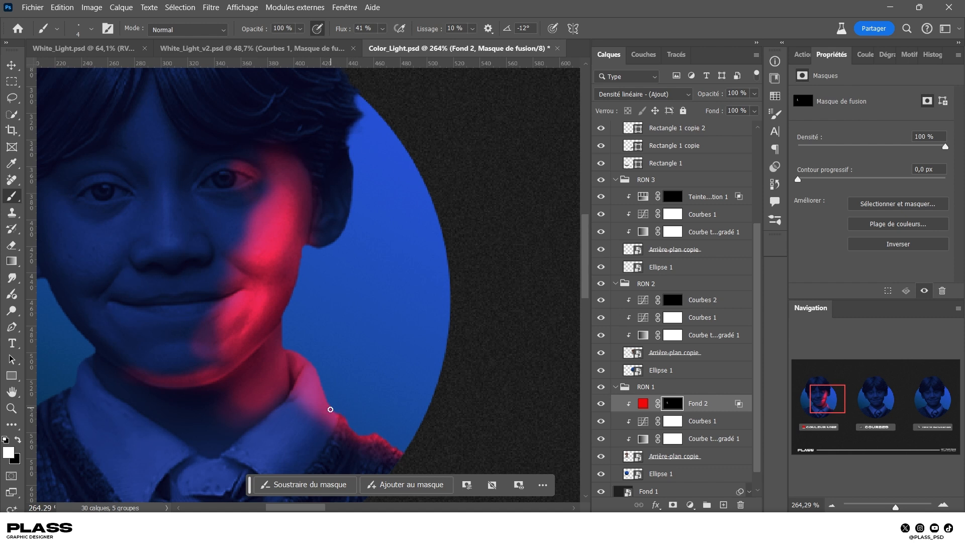
- Touch up the red light around the collar and shoulder on the Fond 2 mask with a small brush
mouse_move(297, 418)
mouse_down()
mouse_move(319, 413)
mouse_move(295, 443)
mouse_move(327, 442)
mouse_up()
key(x)
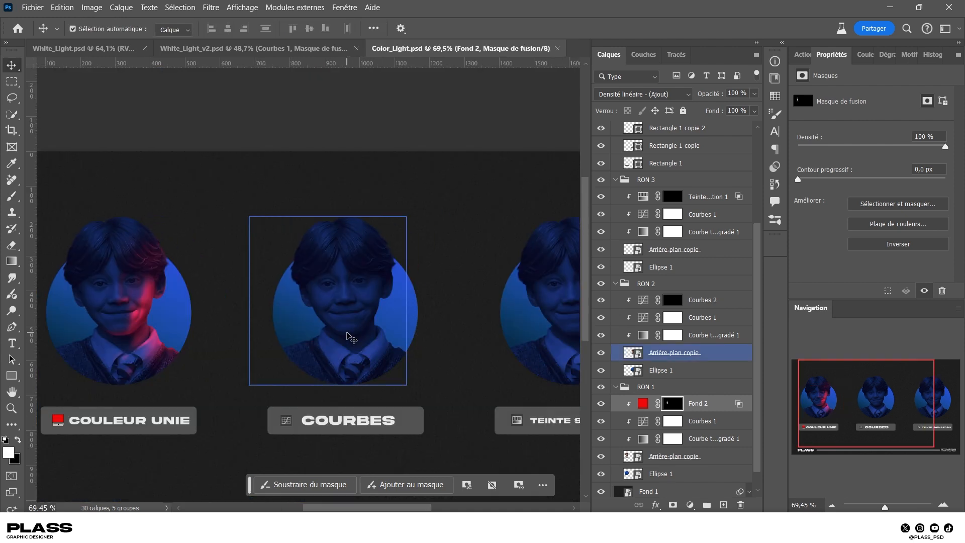
- Examine the Courbes 2 adjustment in group RON 2 channel by channel: Rouge, Vert, Bleu and the composite RVB curve
click(703, 300)
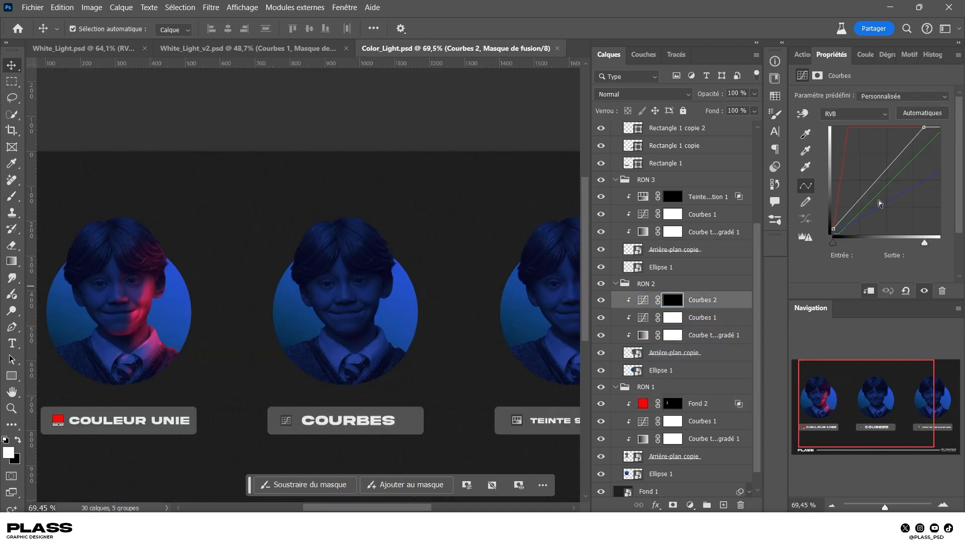
click(840, 115)
click(854, 130)
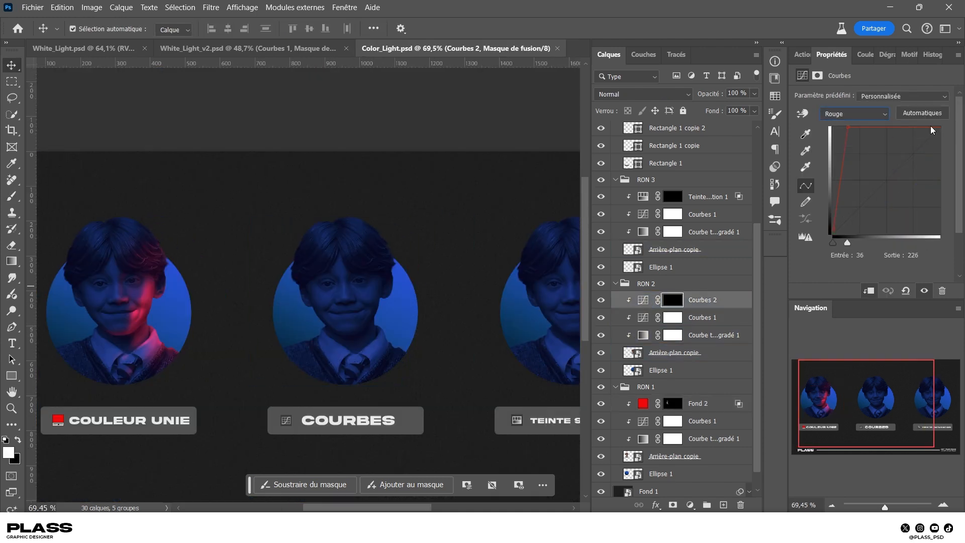
click(842, 115)
click(854, 148)
click(845, 115)
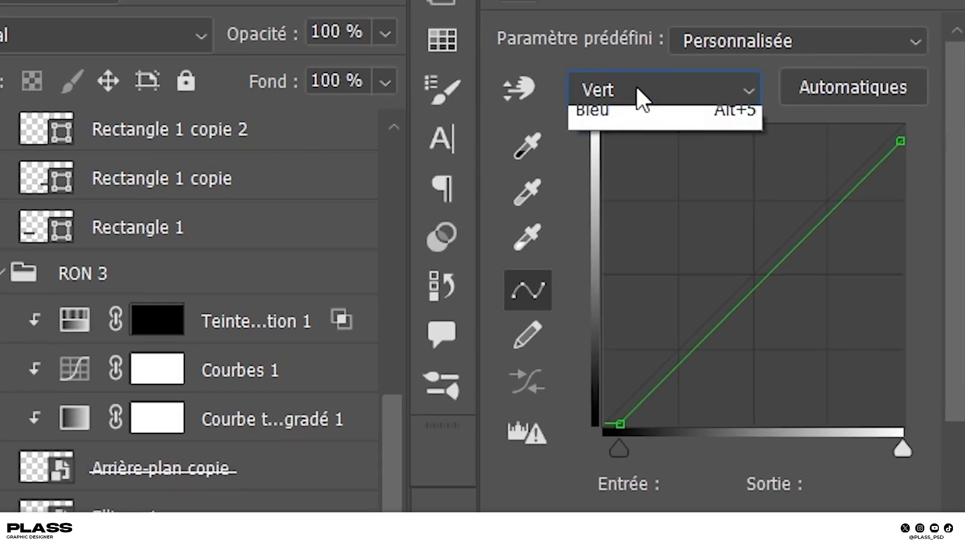
click(653, 215)
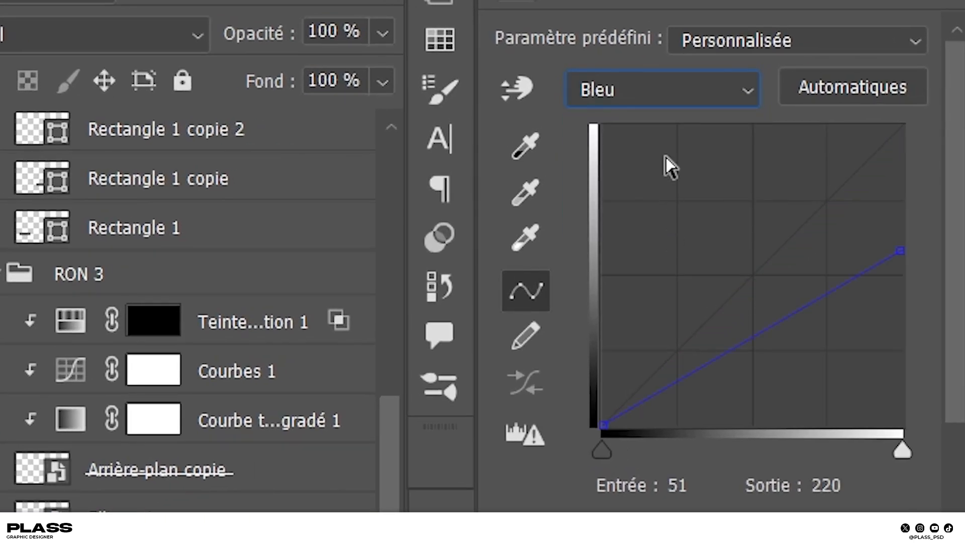
click(647, 101)
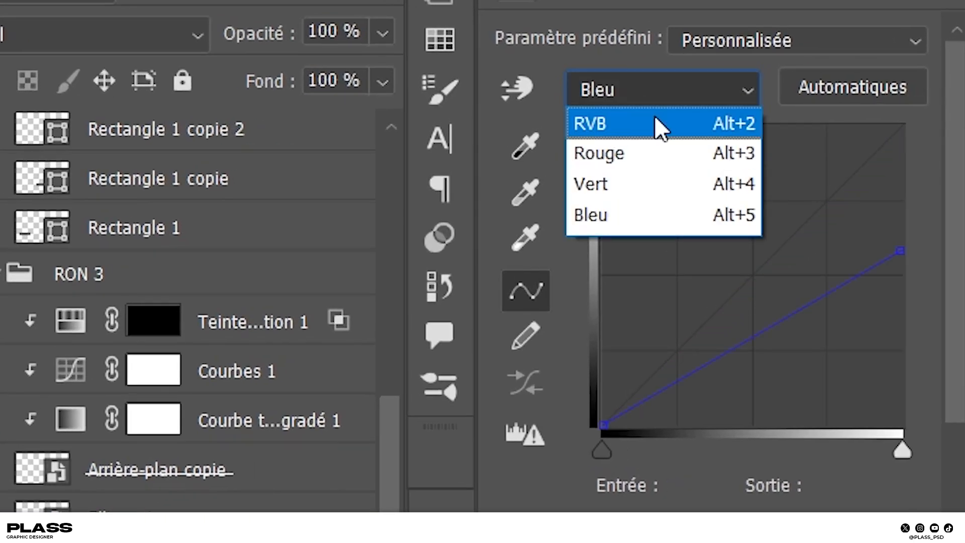
click(660, 129)
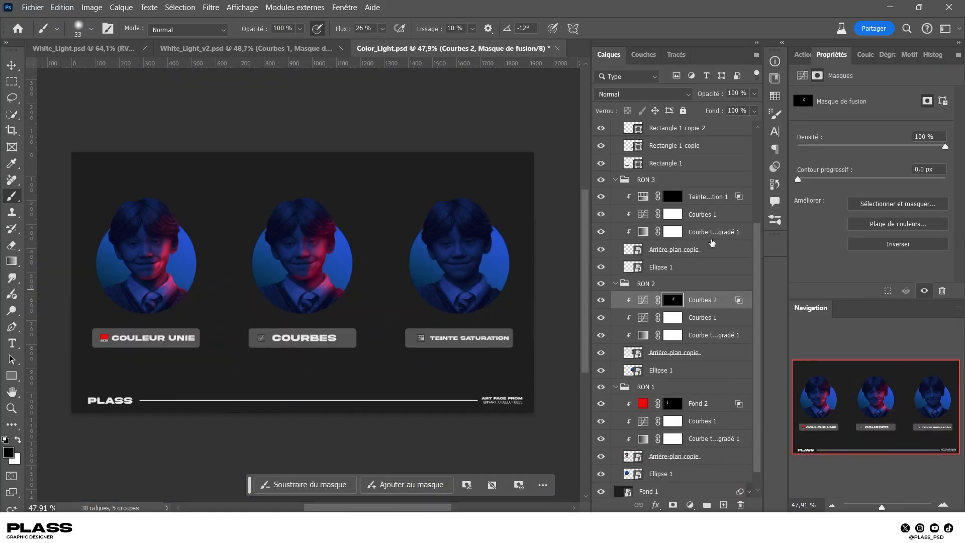
- Review the Teinte/Saturation 1 settings and the layer's blending options in group RON 3, leaving them as they are
scroll(429, 284, right, 3)
scroll(429, 281, up, 6)
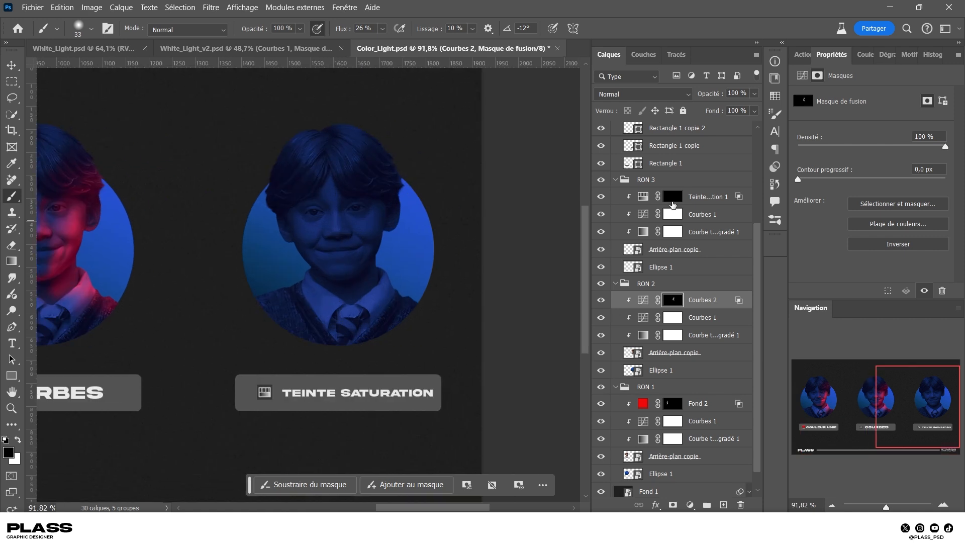
click(645, 196)
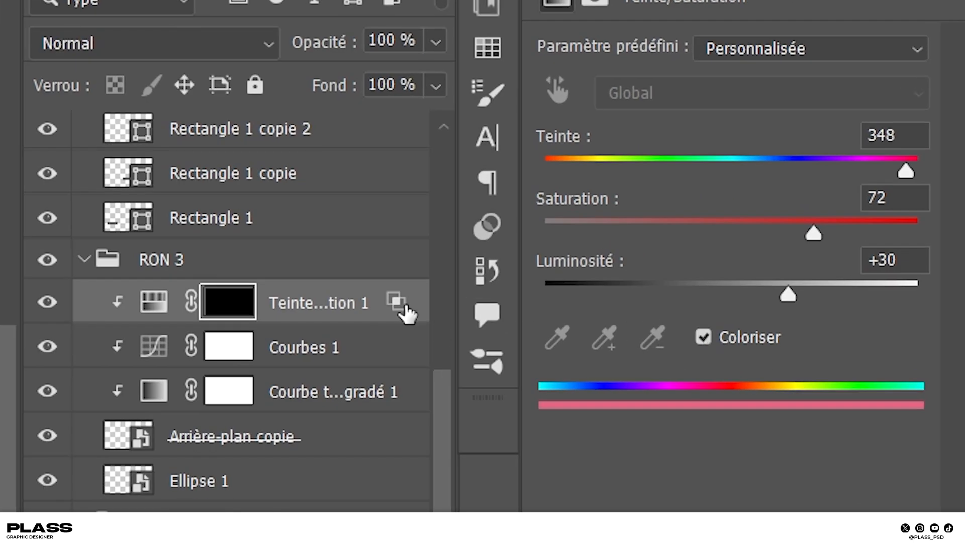
double_click(407, 312)
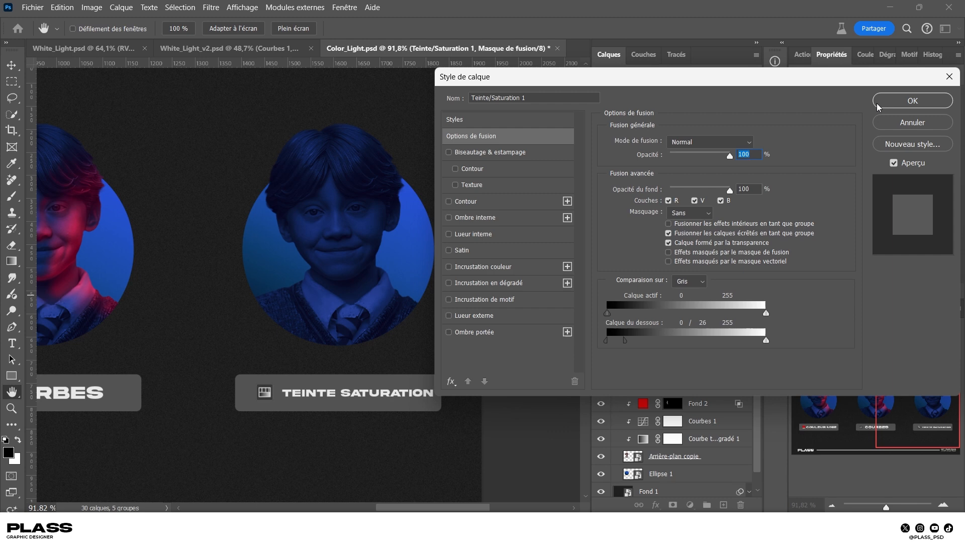
click(878, 103)
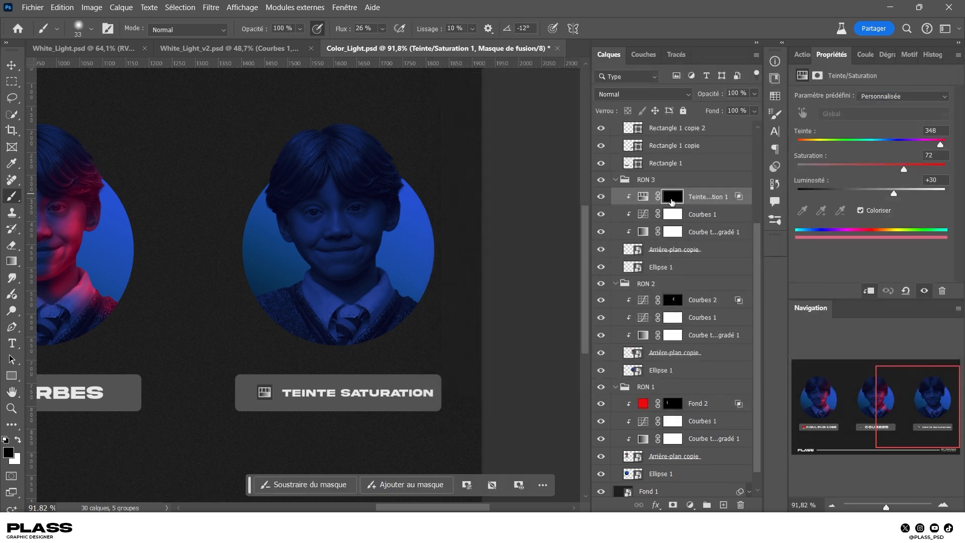
- Paint white on the Teinte/Saturation 1 mask to light the cheek, jaw, nose and eye area of the TEINTE SATURATION portrait red
click(672, 199)
key(x)
scroll(353, 236, up, 5)
mouse_move(428, 161)
mouse_down()
mouse_move(414, 256)
mouse_move(391, 306)
mouse_move(428, 168)
mouse_up()
mouse_move(347, 347)
mouse_down()
mouse_move(263, 336)
mouse_move(344, 339)
mouse_up()
drag(348, 304, 369, 277)
alt+right_click(409, 291)
mouse_move(419, 144)
mouse_down()
mouse_move(382, 218)
mouse_move(322, 234)
mouse_up()
alt+right_click(347, 226)
drag(331, 145, 321, 183)
alt+right_click(321, 183)
drag(358, 143, 389, 158)
alt+right_click(409, 332)
- Extend the red light over the neck, collar and shoulder on the Teinte/Saturation 1 mask, varying the brush size
mouse_move(412, 330)
mouse_down()
mouse_move(375, 394)
mouse_move(430, 315)
mouse_move(428, 368)
mouse_move(382, 414)
mouse_up()
alt+right_click(430, 322)
alt+right_click(452, 372)
mouse_move(472, 392)
mouse_down()
mouse_move(528, 439)
mouse_move(531, 456)
mouse_move(429, 413)
mouse_up()
alt+right_click(518, 454)
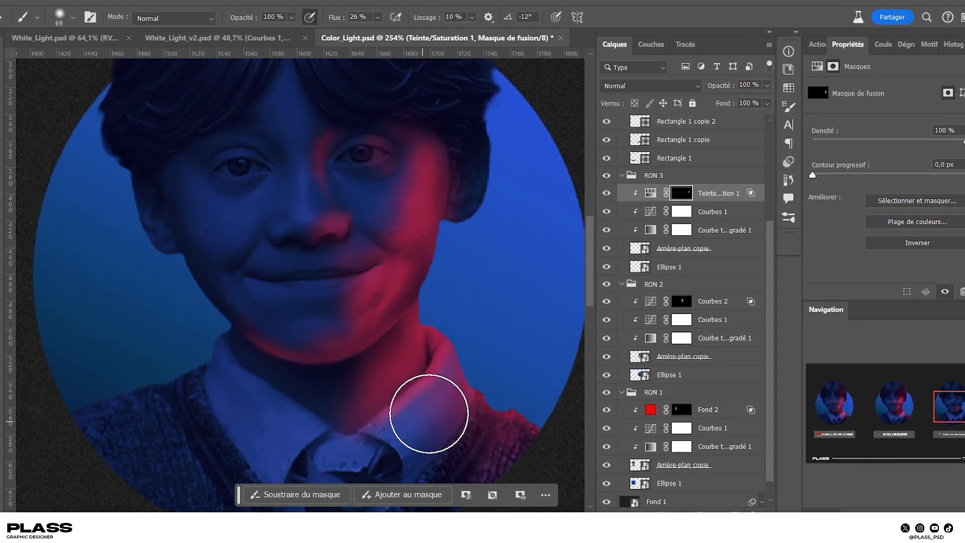
scroll(425, 382, down, 3)
alt+right_click(418, 314)
drag(291, 386, 325, 356)
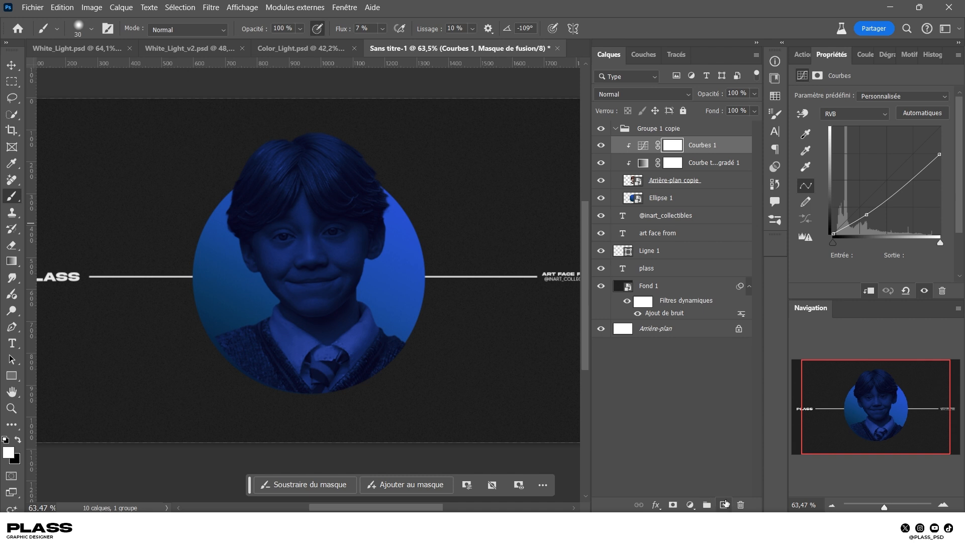
- Add a black-filled layer above Courbes 1 in Groupe 1 copie and clip a gradient map adjustment layer to it
click(724, 503)
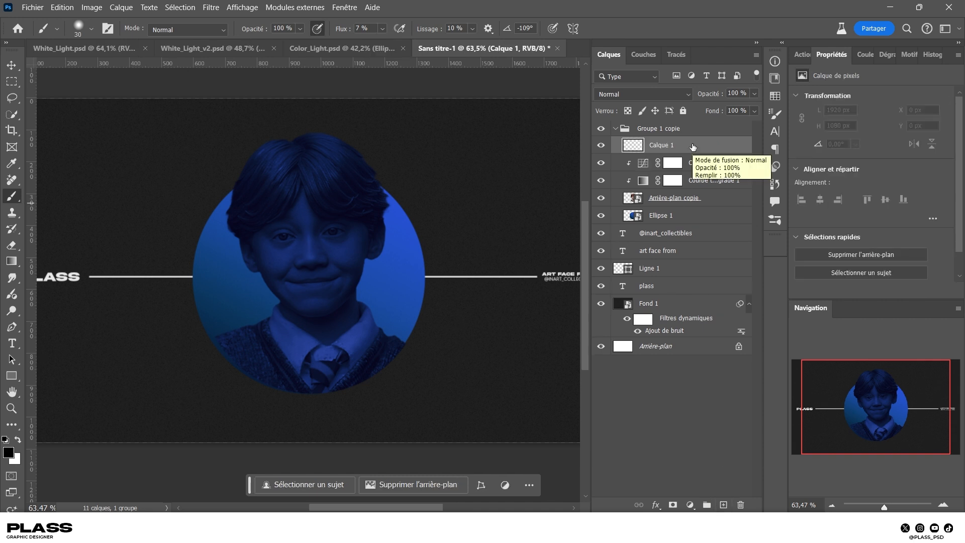
key(alt+BackSpace)
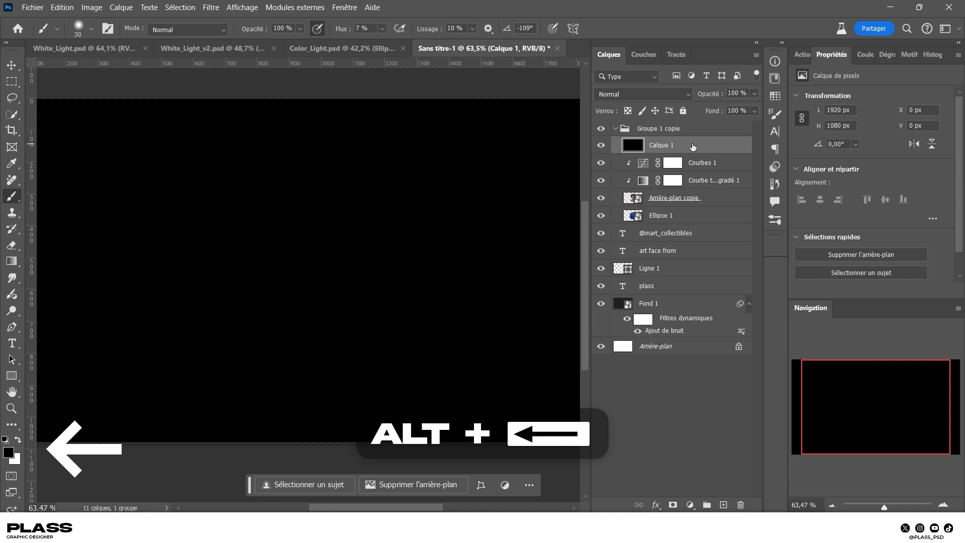
click(690, 504)
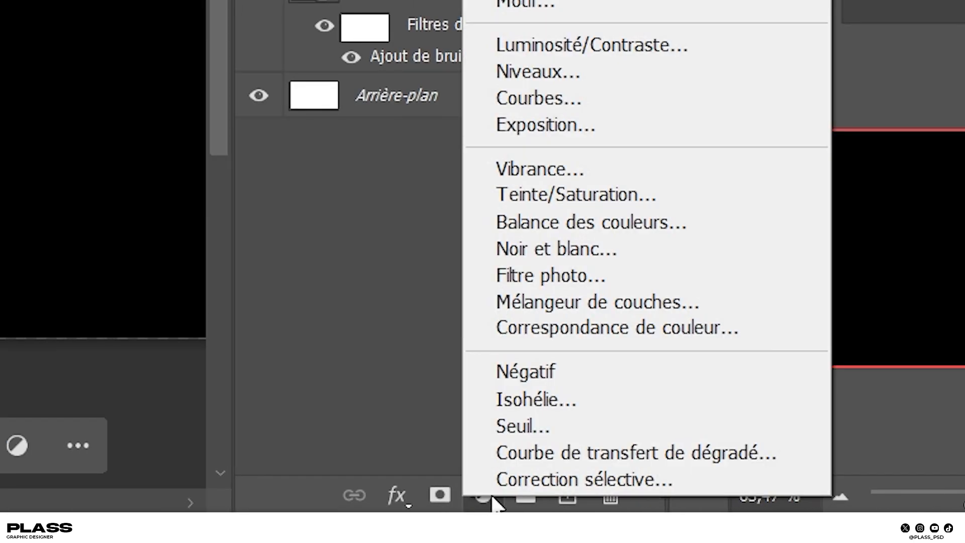
click(525, 456)
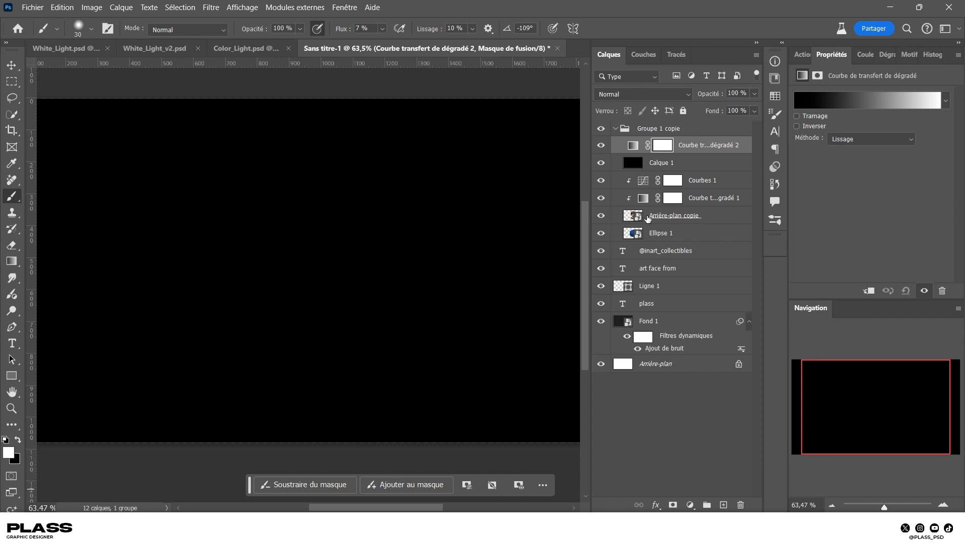
alt+click(635, 151)
- Apply the saved black, red, pink and white gradient preset to the new gradient map and check its colour stops
click(866, 100)
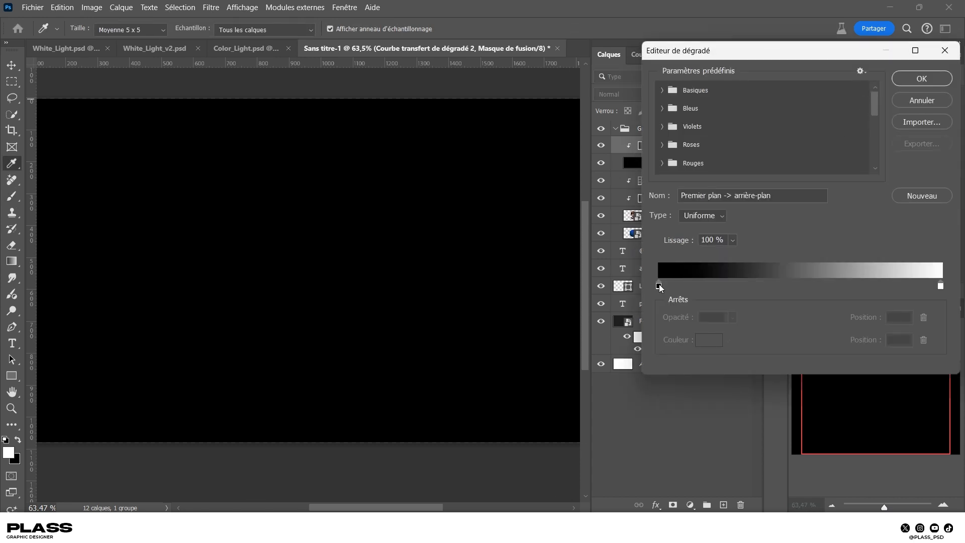
scroll(875, 113, down, 5)
click(665, 166)
click(713, 286)
click(709, 340)
click(775, 286)
click(709, 339)
click(890, 291)
click(835, 285)
click(709, 340)
click(890, 291)
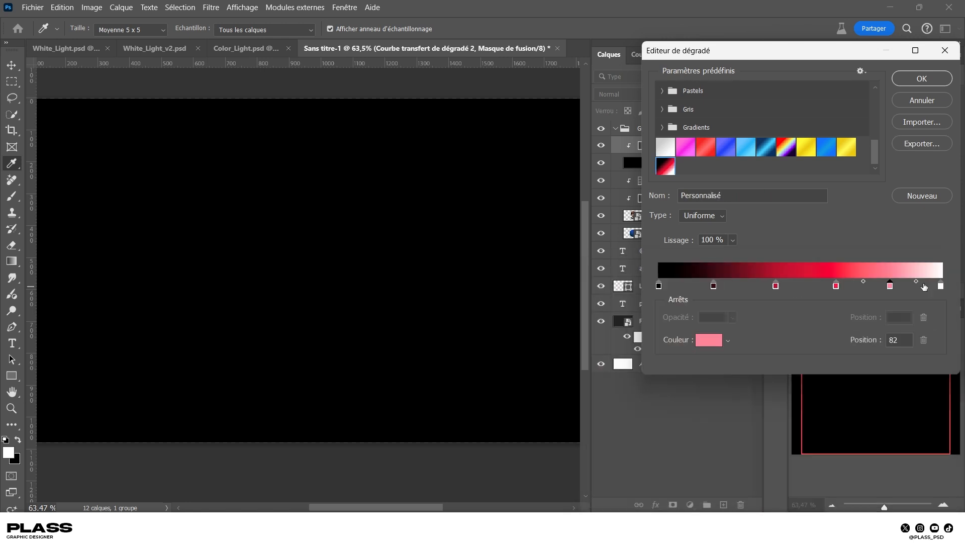
click(922, 78)
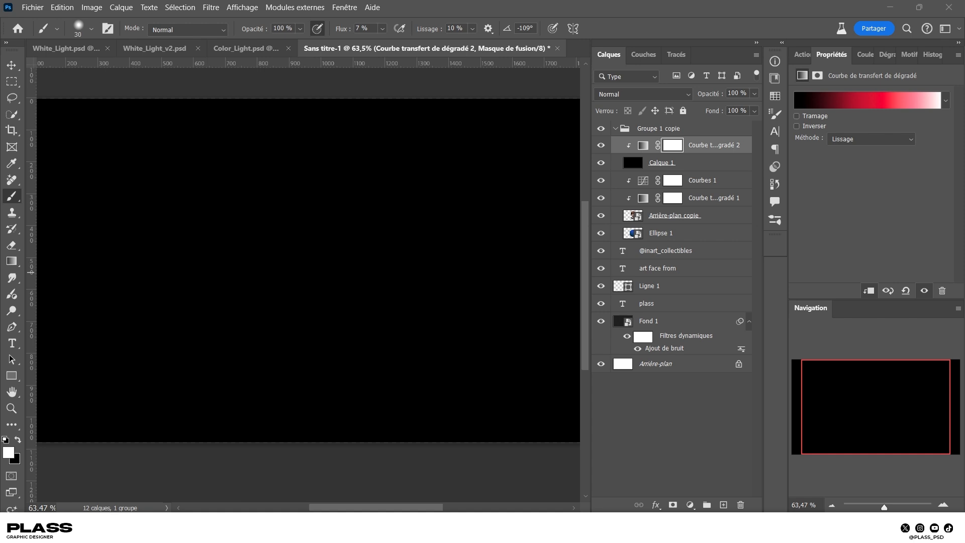
- Set the black layer's blend mode to Eclaircir and group it with its clipped gradient map
click(684, 162)
click(641, 94)
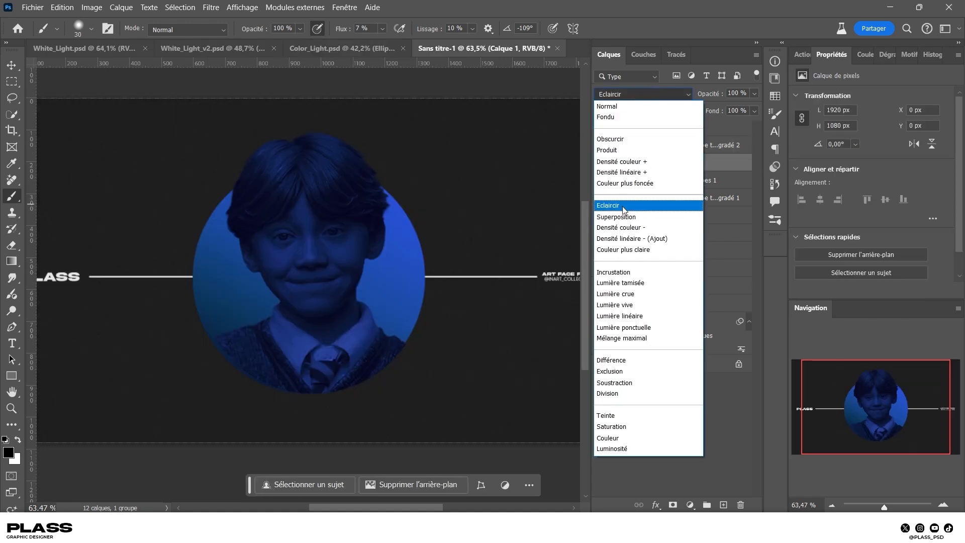
click(622, 206)
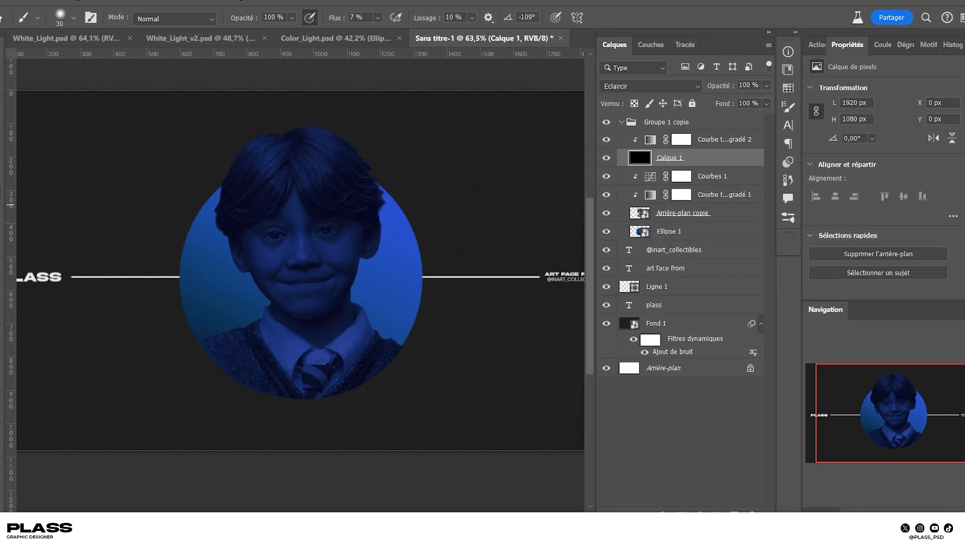
shift+click(710, 151)
key(ctrl+g)
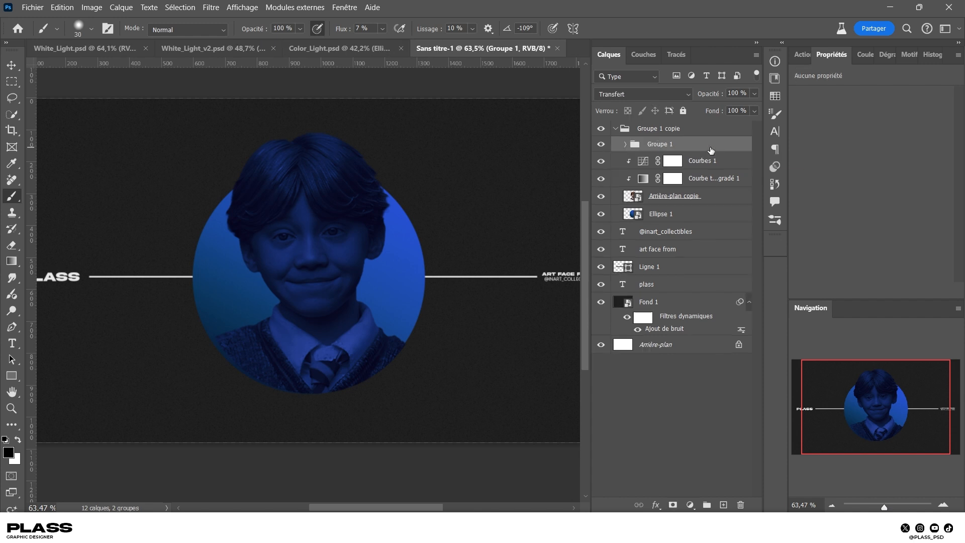
- Mask the new group to the portrait's outline, using a selection loaded from the Arrière-plan copie layer
click(632, 197)
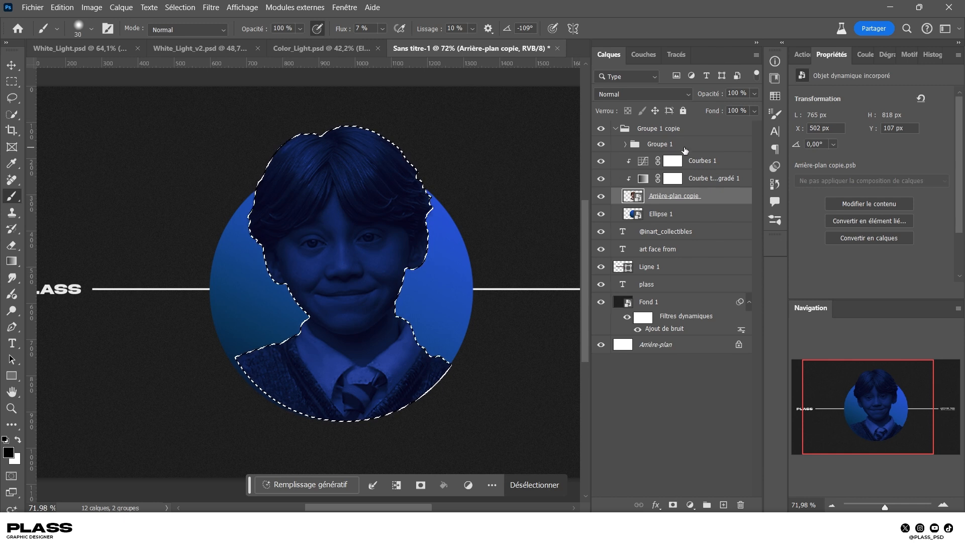
click(630, 97)
click(671, 505)
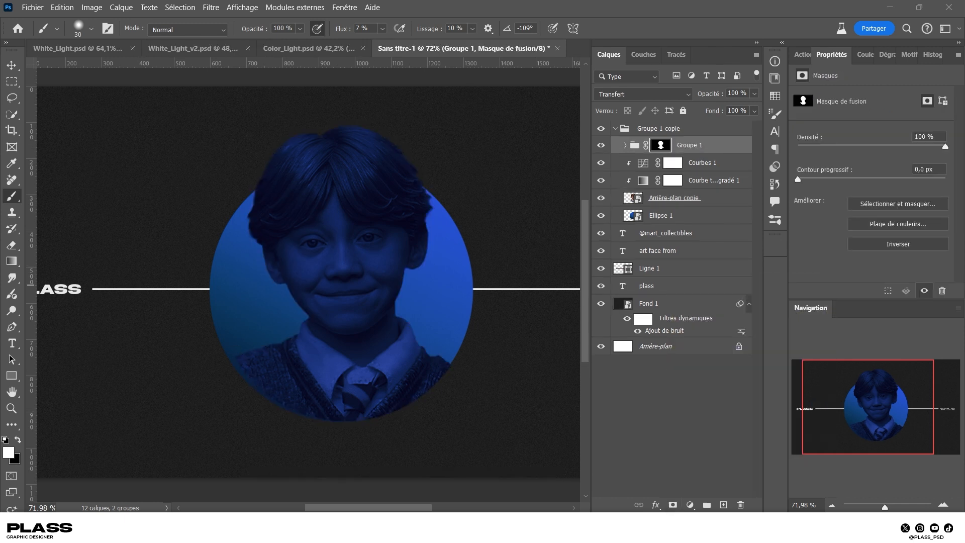
- Paint a white rim-light stroke on Calque 1 along the jawline from chin to ear, widening it with a larger brush
click(625, 145)
click(618, 180)
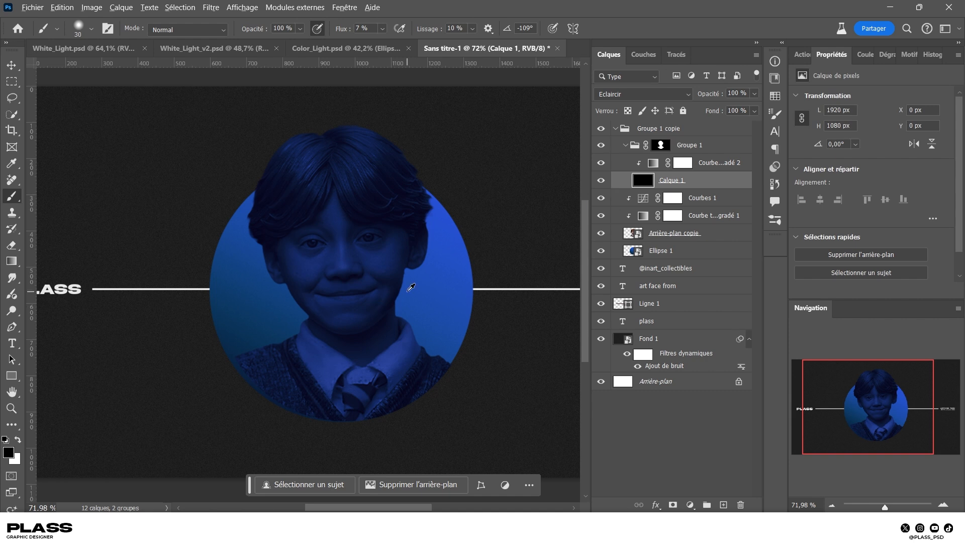
scroll(411, 287, up, 5)
key(x)
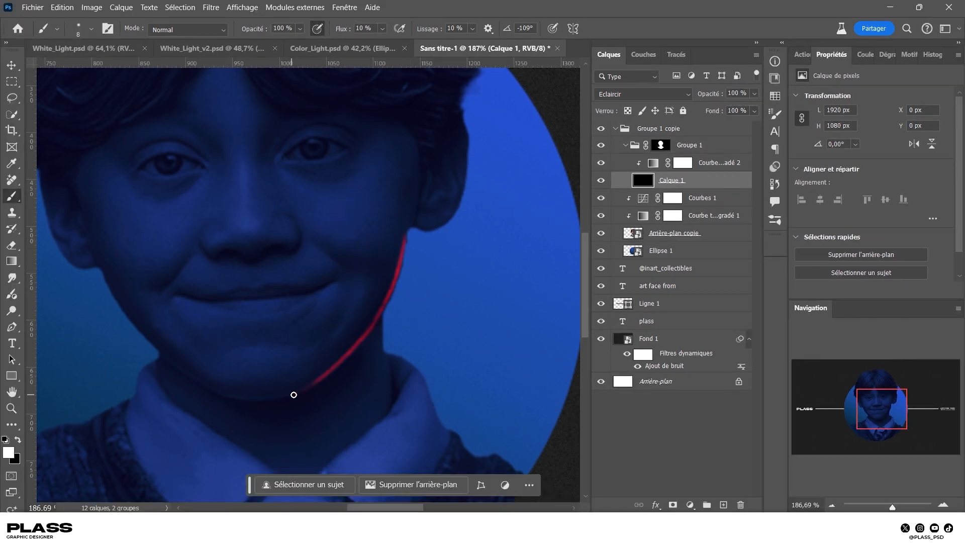
right_click(395, 254)
mouse_move(406, 184)
mouse_down()
mouse_move(408, 223)
mouse_move(368, 306)
mouse_move(296, 390)
mouse_move(387, 295)
mouse_up()
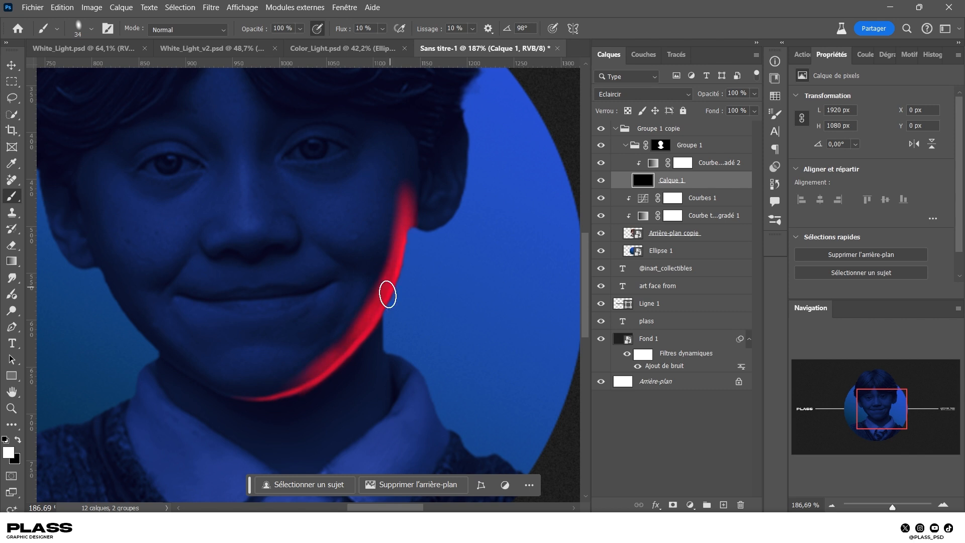
- Continue the rim light on Calque 1 over the upper cheek, temple and ear, adjusting the brush size as needed
key(bracketleft)
key(bracketleft)
key(bracketleft)
key(bracketleft)
key(bracketleft)
key(bracketleft)
key(bracketleft)
mouse_move(410, 174)
mouse_down()
mouse_move(388, 138)
mouse_move(396, 137)
mouse_move(412, 187)
mouse_up()
key(bracketright)
key(bracketright)
key(bracketright)
key(bracketleft)
key(bracketleft)
key(bracketleft)
key(bracketleft)
key(bracketleft)
key(bracketleft)
mouse_move(372, 118)
mouse_down()
mouse_move(367, 139)
mouse_move(390, 137)
mouse_up()
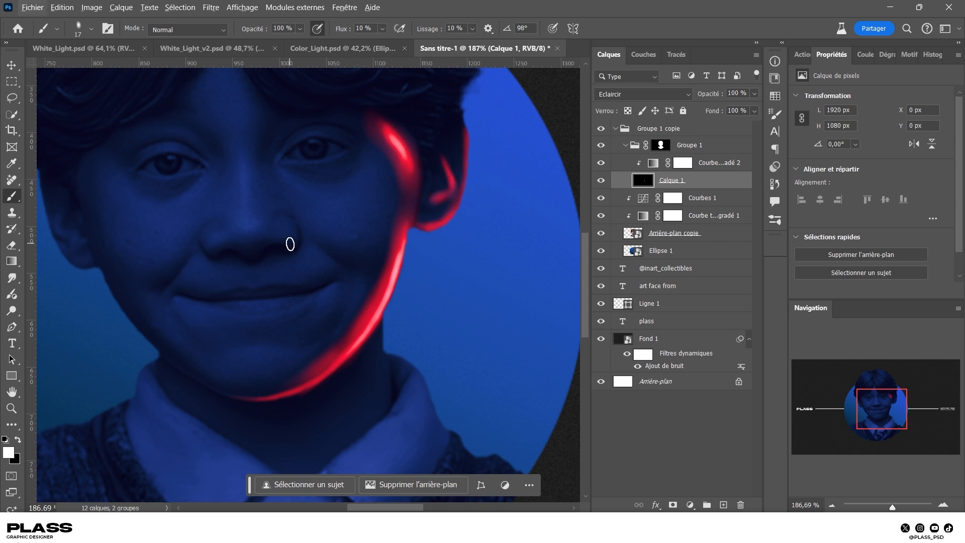
- Paint a rim highlight on the side of the nose, alternating white and black, and lower the brush flow to 1%
mouse_move(290, 230)
mouse_down()
mouse_move(271, 221)
mouse_move(260, 245)
mouse_move(273, 243)
mouse_move(257, 232)
mouse_move(254, 255)
mouse_move(280, 224)
mouse_move(279, 244)
mouse_move(293, 256)
mouse_move(289, 230)
mouse_up()
right_click(279, 225)
click(277, 221)
key(x)
alt+right_click(284, 253)
key(x)
key(x)
alt+right_click(299, 164)
key(shift+0)
key(shift+1)
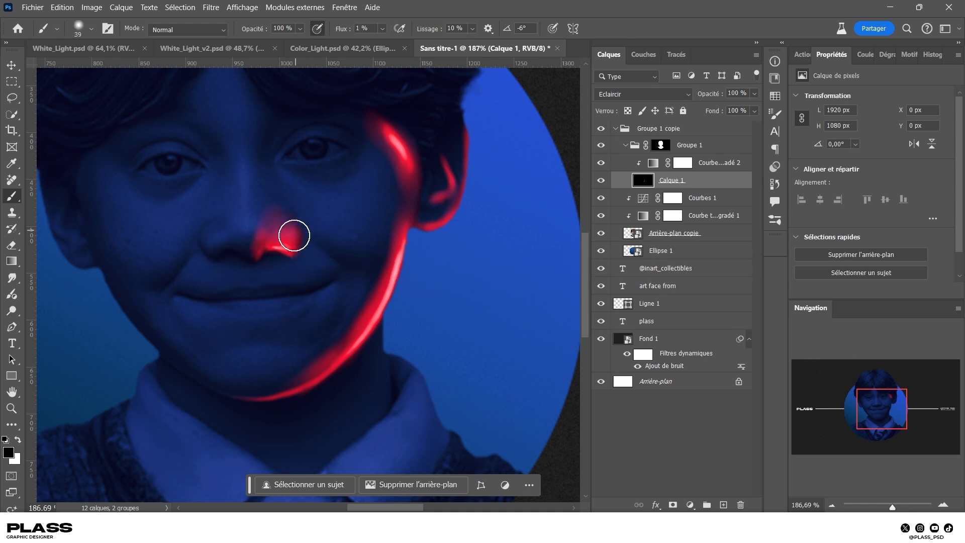
- Refine the nose highlight on Calque 1 up close with small white and black brush strokes around the nostril
scroll(269, 218, up, 5)
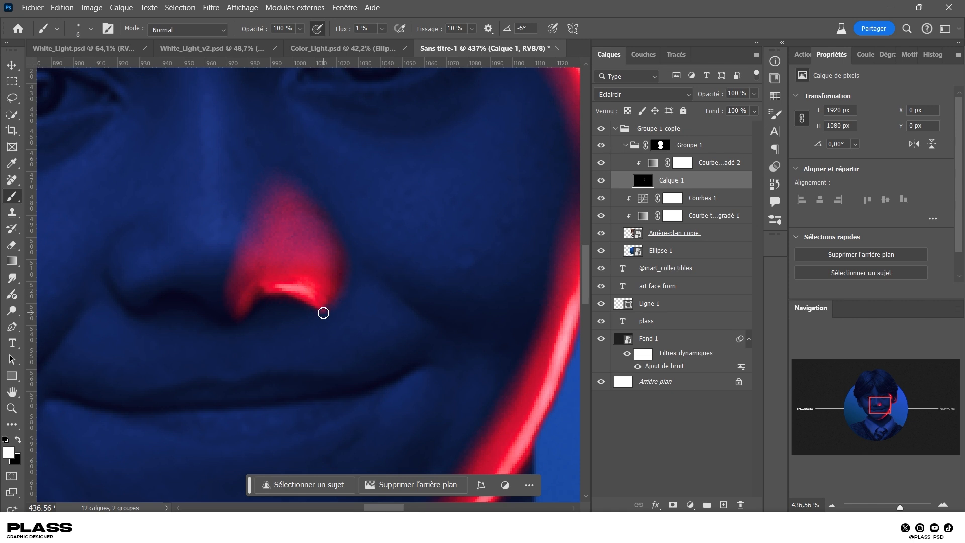
alt+right_click(246, 234)
mouse_move(246, 233)
mouse_down()
mouse_move(274, 159)
mouse_move(240, 281)
mouse_up()
key(x)
scroll(280, 244, up, 3)
key(x)
alt+right_click(274, 196)
alt+right_click(266, 199)
alt+right_click(232, 312)
alt+right_click(301, 302)
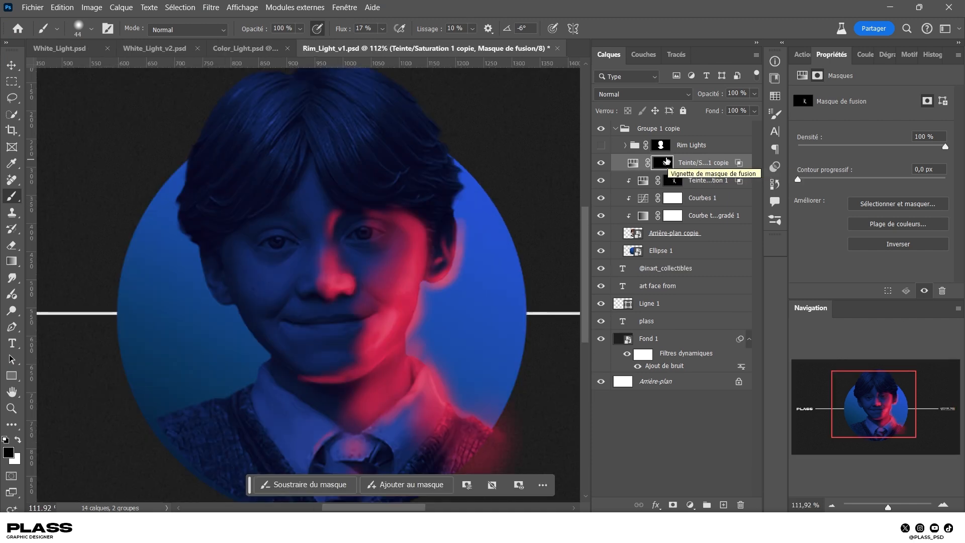
- Clip the duplicated Teinte/Saturation layer to the layers below and fill its mask with black
click(642, 164)
key(alt+BackSpace)
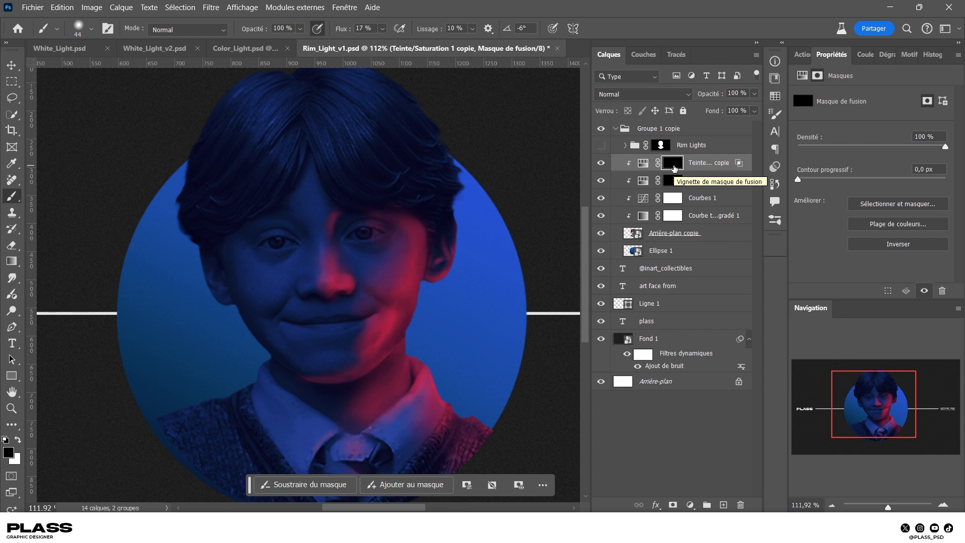
click(643, 163)
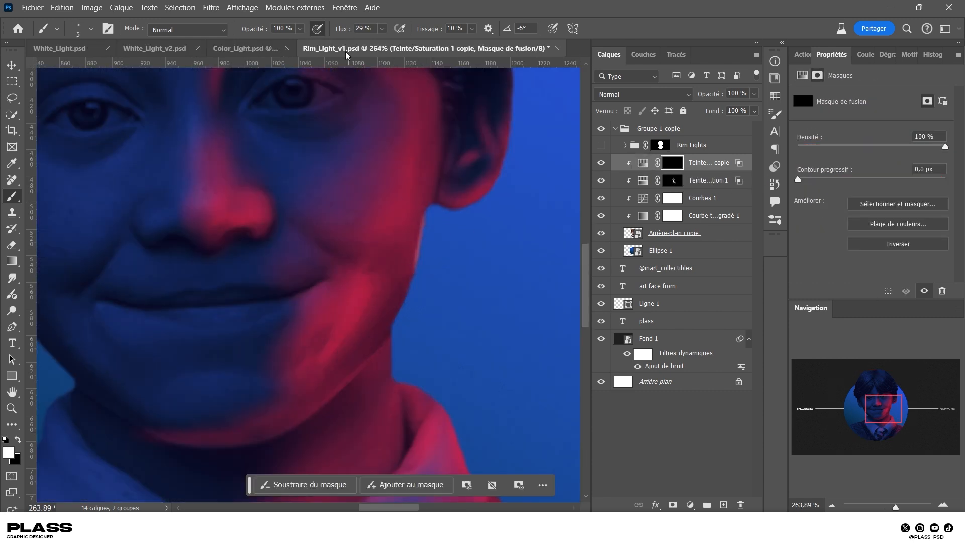
- Paint a thin light rim along the jawline on the duplicated Teinte/Saturation mask and trim its outer edge with black
mouse_move(423, 217)
mouse_down()
mouse_move(388, 342)
mouse_move(315, 405)
mouse_move(229, 446)
mouse_up()
drag(353, 368, 422, 263)
drag(425, 221, 392, 324)
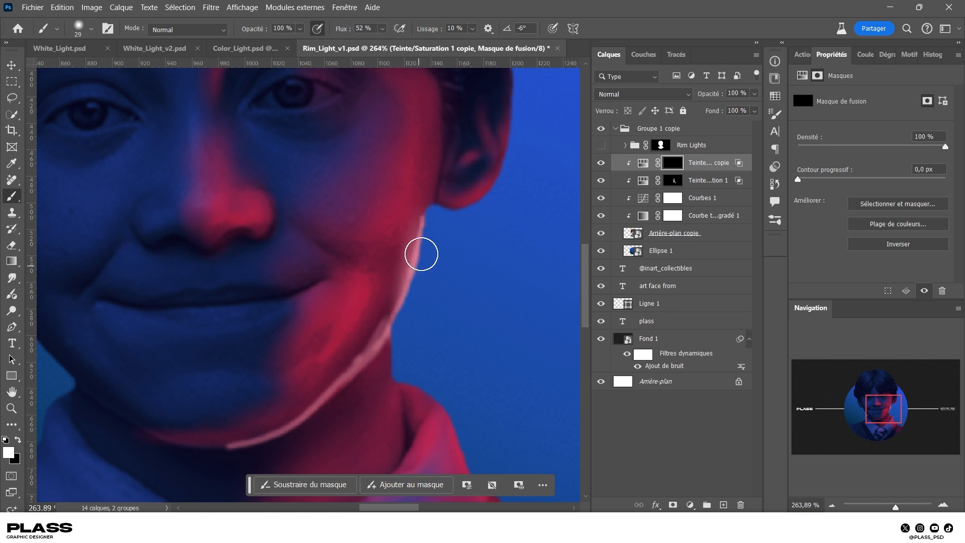
drag(421, 254, 370, 356)
key(x)
drag(251, 453, 235, 450)
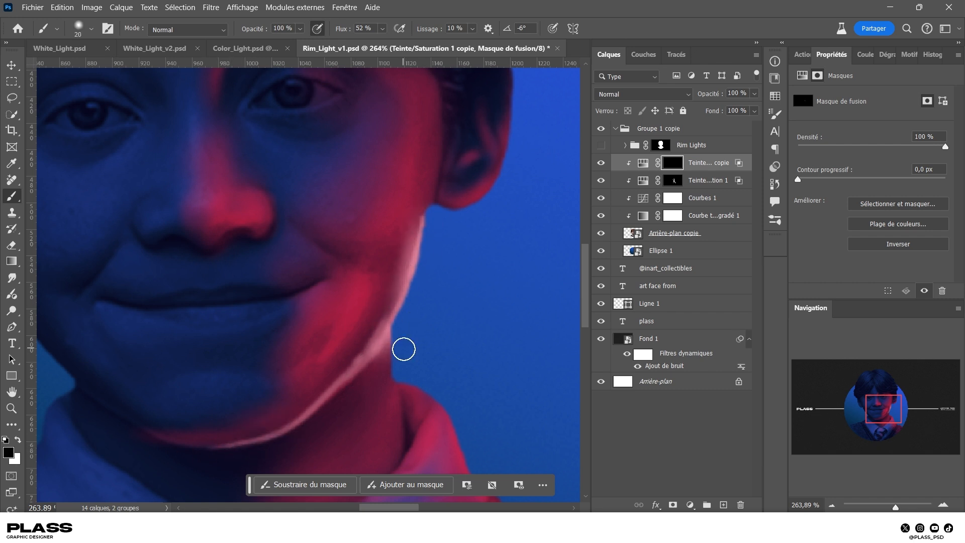
key(bracketleft)
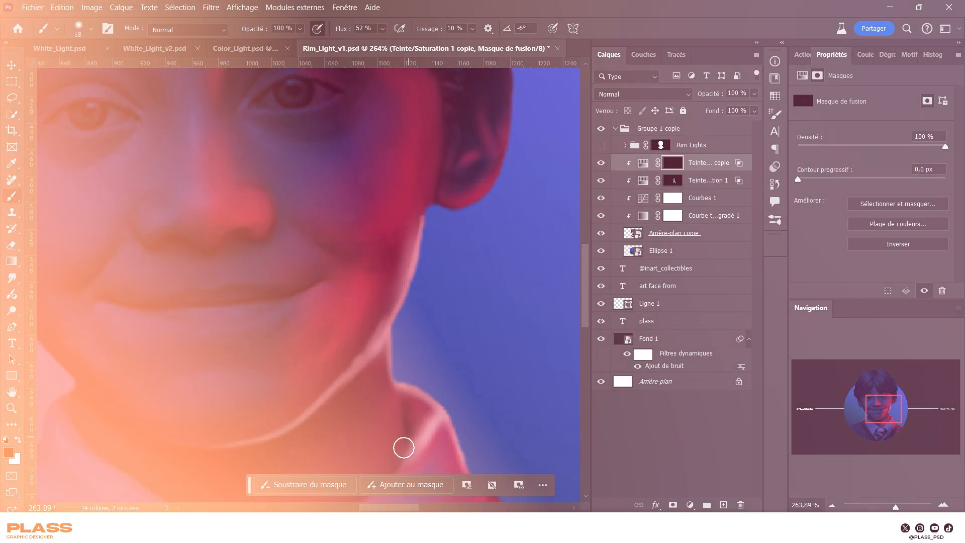